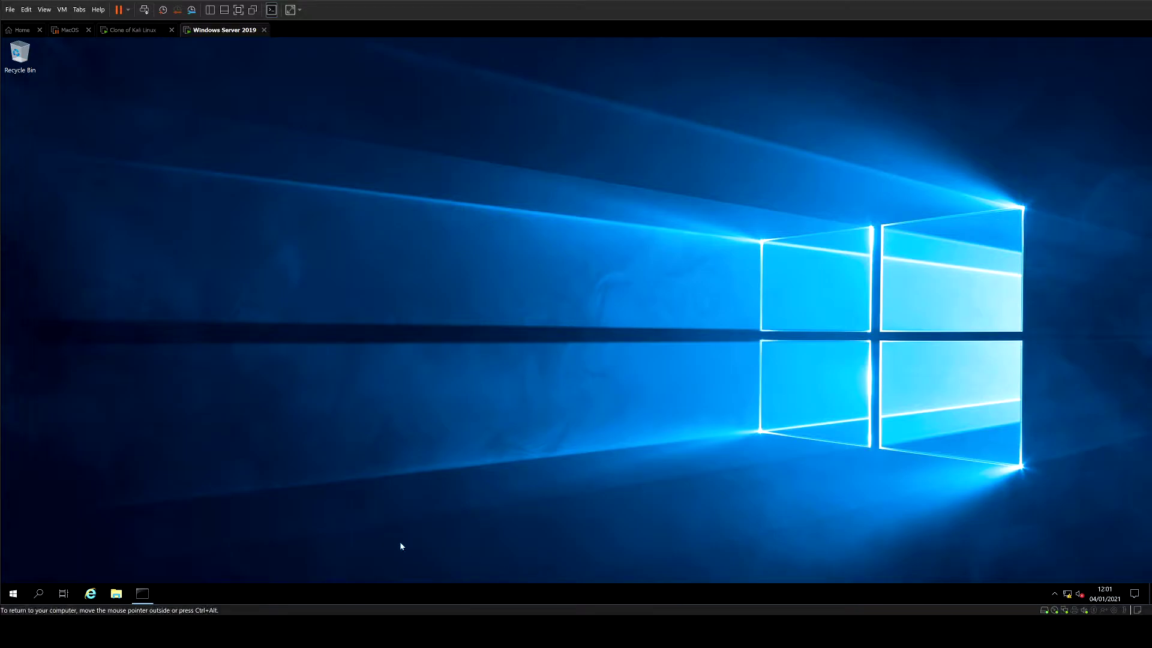
- Open the Registry Editor
left_click(14, 594)
type("regedit")
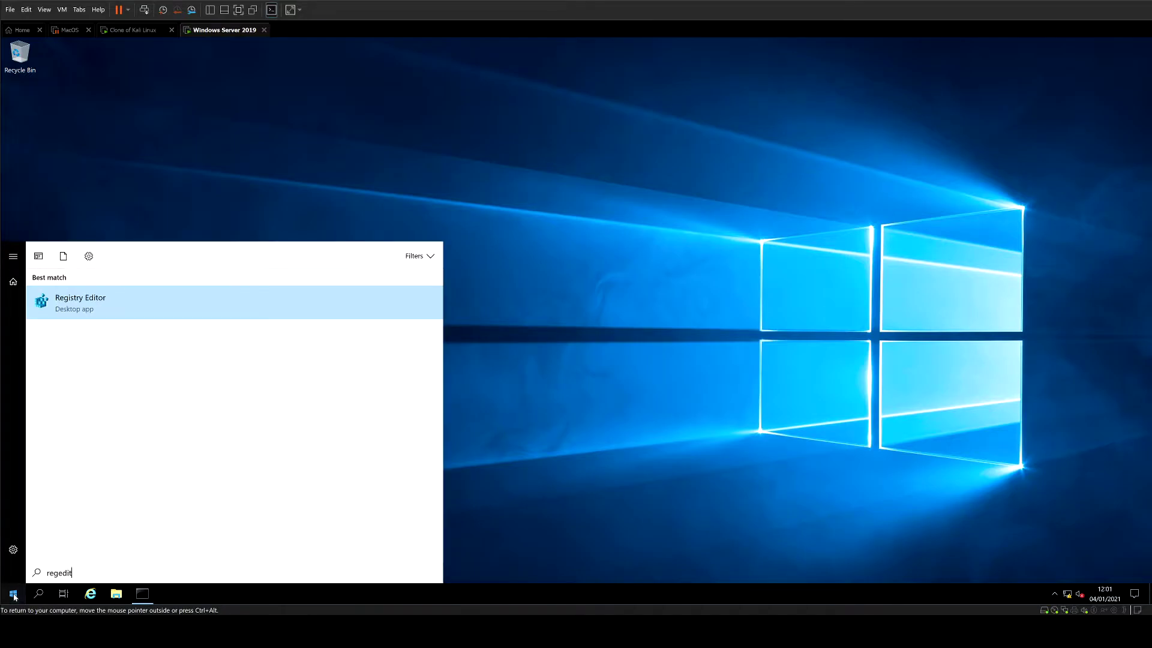
key("Return")
- Navigate the registry to HKEY_LOCAL_MACHINE\SYSTEM\CurrentControlSet\Control
key("Down")
key("Down")
key("Down")
key("Right")
key("Down")
key("Down")
key("Down")
key("Down")
key("Down")
key("Down")
key("Right")
key("Down")
key("Down")
key("Down")
key("Down")
key("Right")
key("Down")
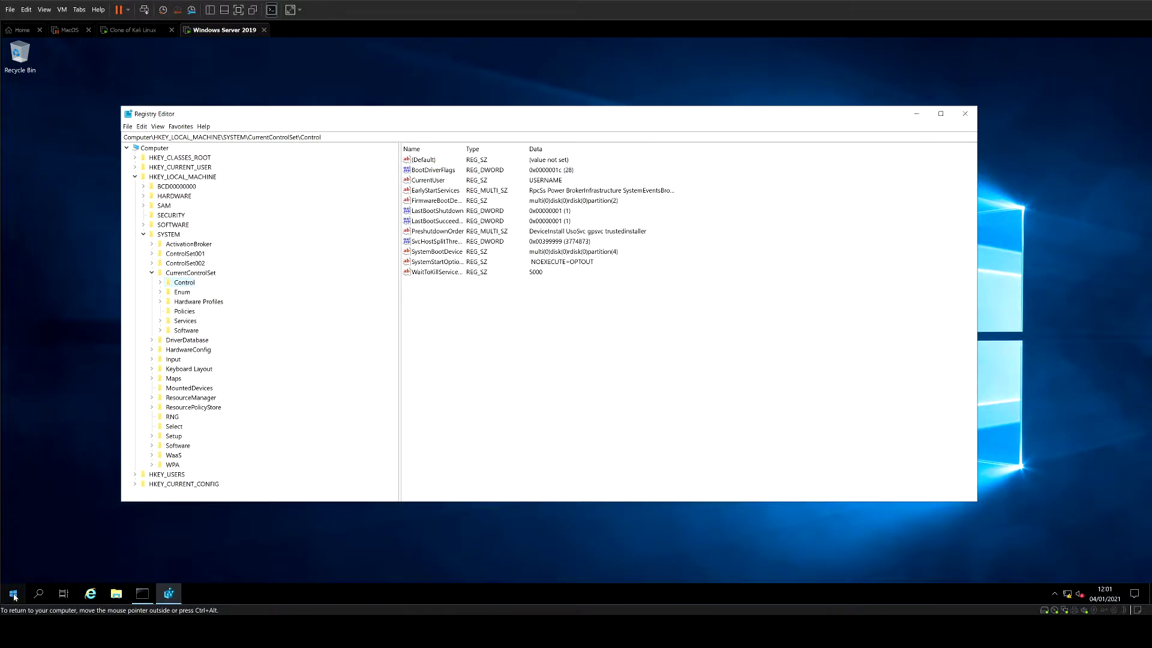
- Expand the Control key down to SecurityProviders\SCHANNEL\Protocols
key("Right")
key("s")
key("Down")
key("Down")
key("Down")
key("Down")
key("Down")
key("Down")
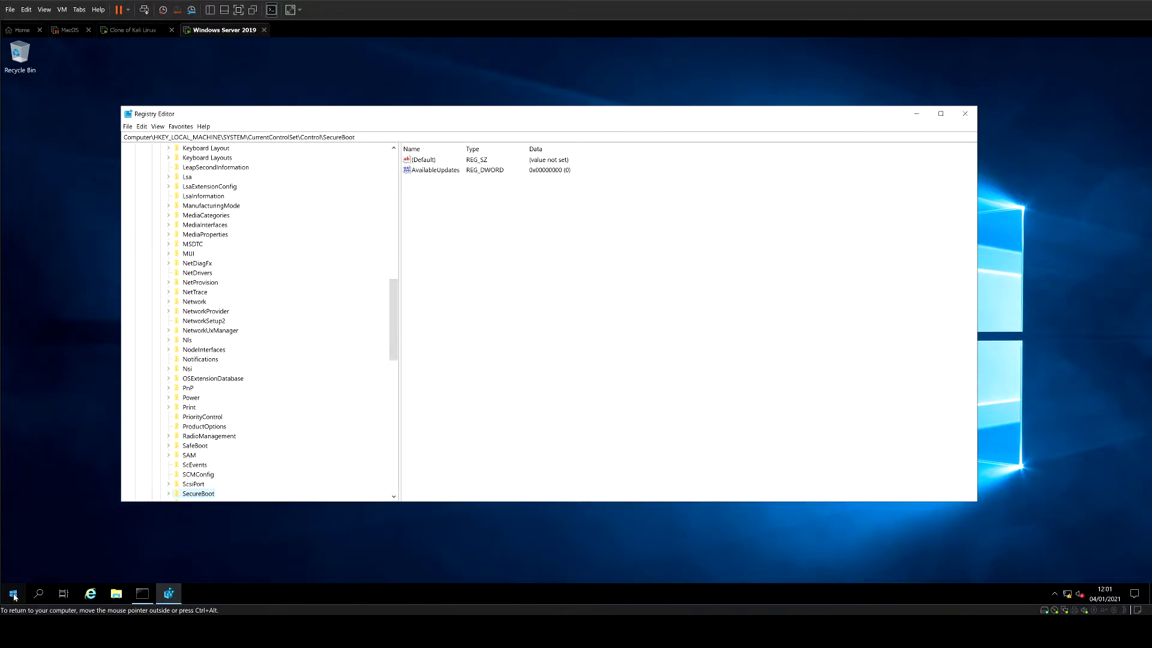
key("Right")
key("Left")
key("Down")
key("Right")
key("Down")
key("Down")
key("Down")
key("Down")
key("Up")
key("Up")
key("Up")
key("Down")
key("Right")
key("Down")
key("Down")
key("Down")
key("Down")
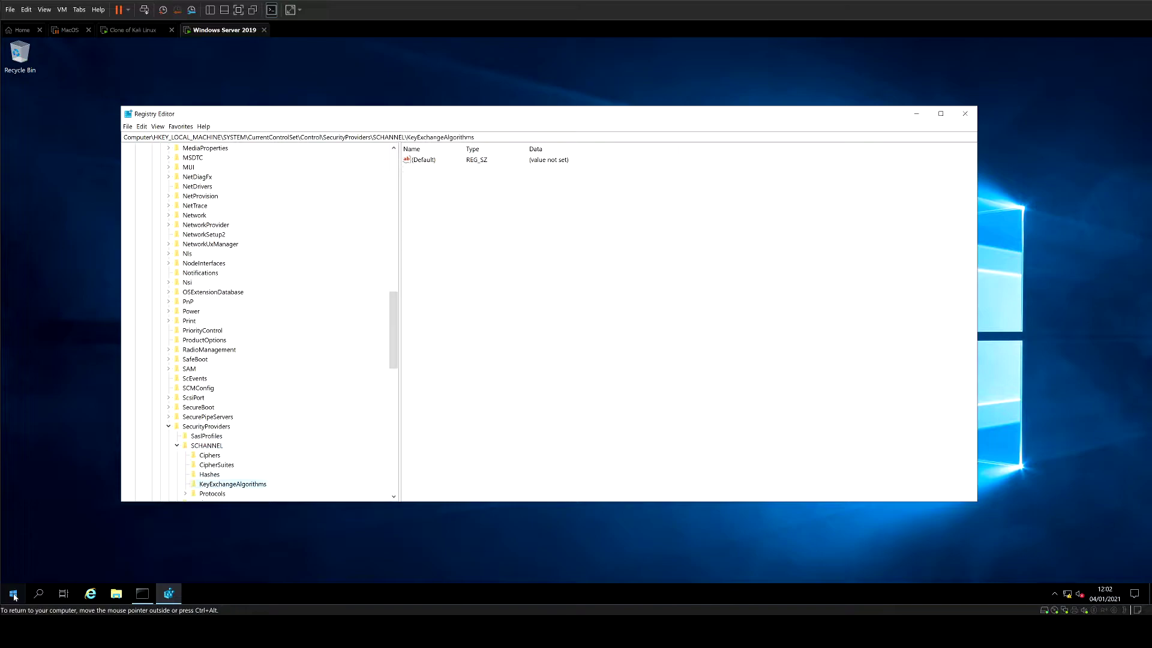
key("Down")
- Delete the SSL 3.0 key under SCHANNEL\Protocols
key("Right")
key("Down")
key("Right")
key("Down")
key("Up")
key("Left")
key("Left")
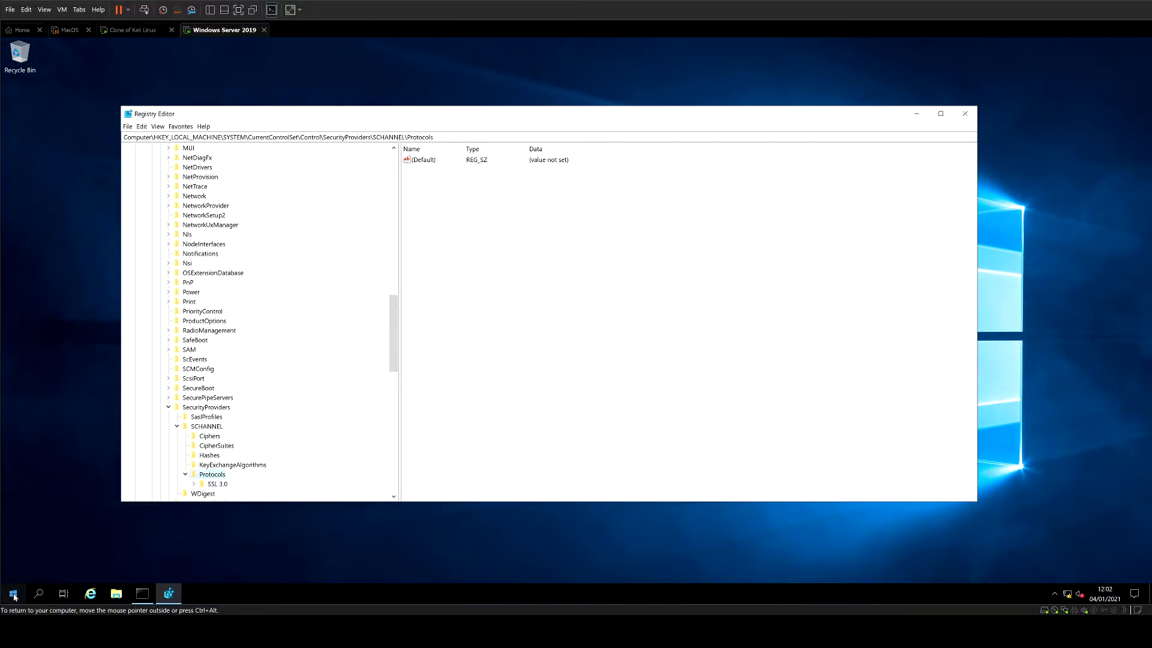
key("Down")
key("Delete")
key("Return")
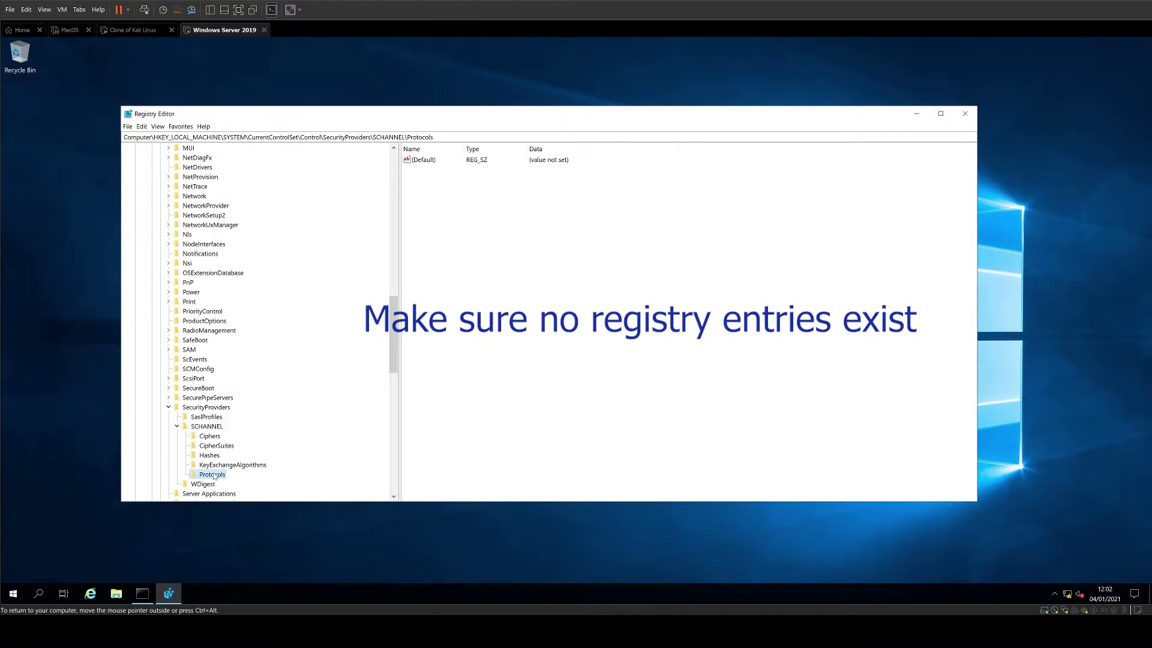
- Minimize the Registry Editor and open Group Policy Management
left_click(916, 114)
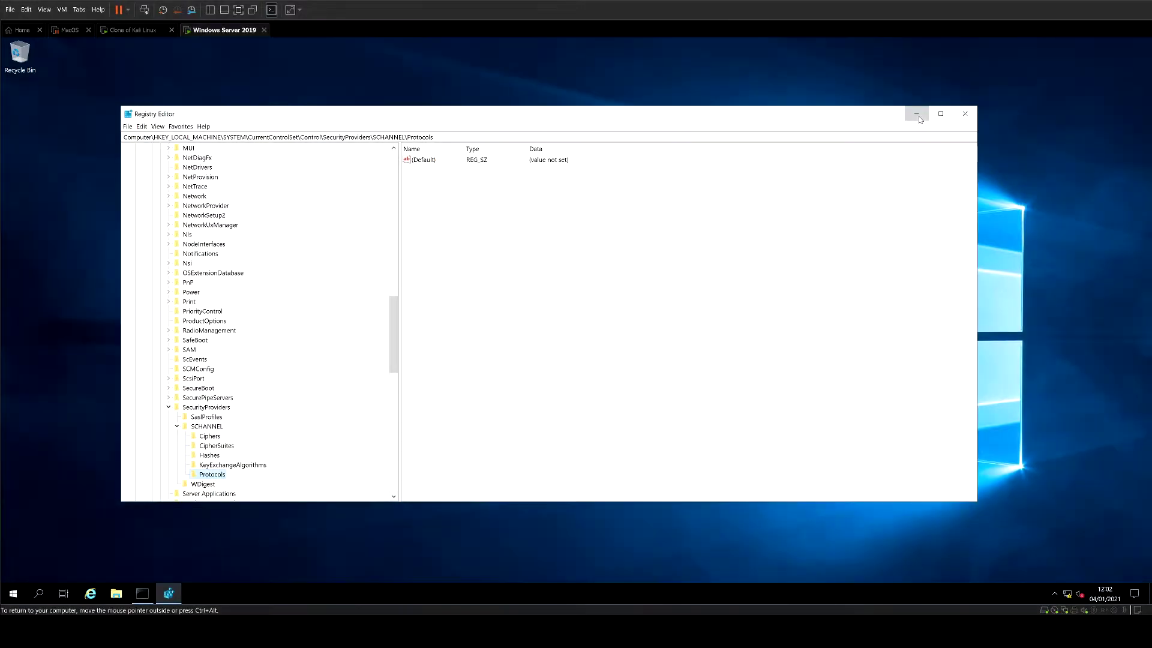
left_click(14, 597)
type("edit")
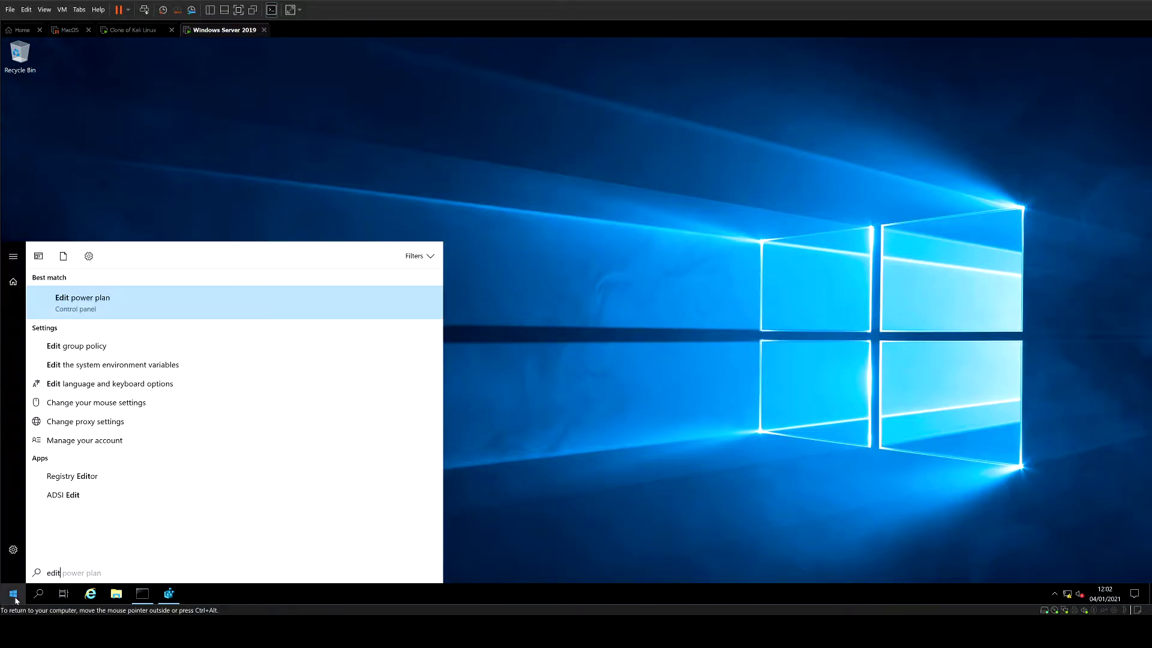
key("BackSpace")
key("BackSpace")
key("BackSpace")
key("BackSpace")
type("group")
key("Return")
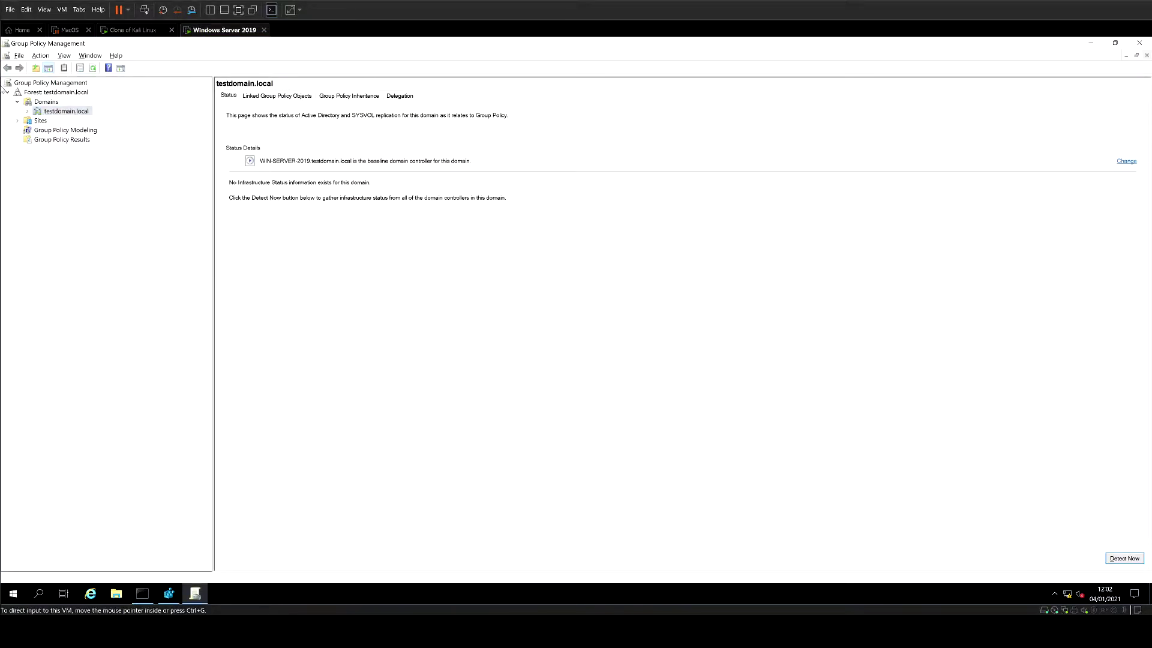
- Create a Group Policy Object linked to testdomain.local, named "Disable SSLv2,3 TLS 1.0 and TLS 11"
double_click(69, 112)
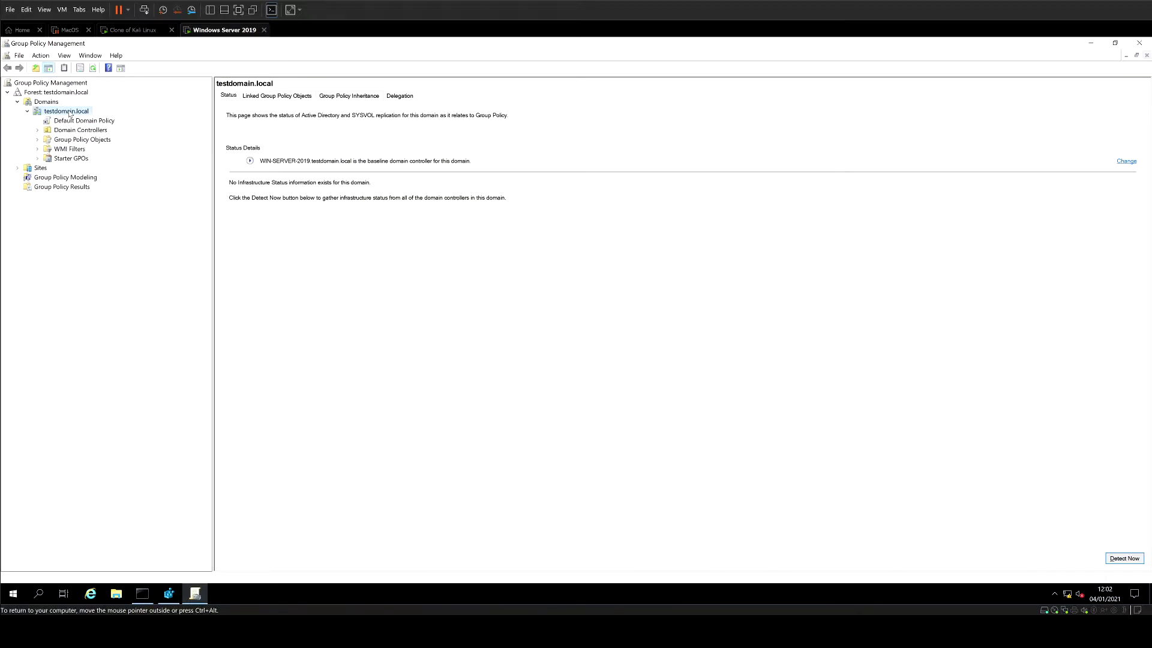
right_click(70, 112)
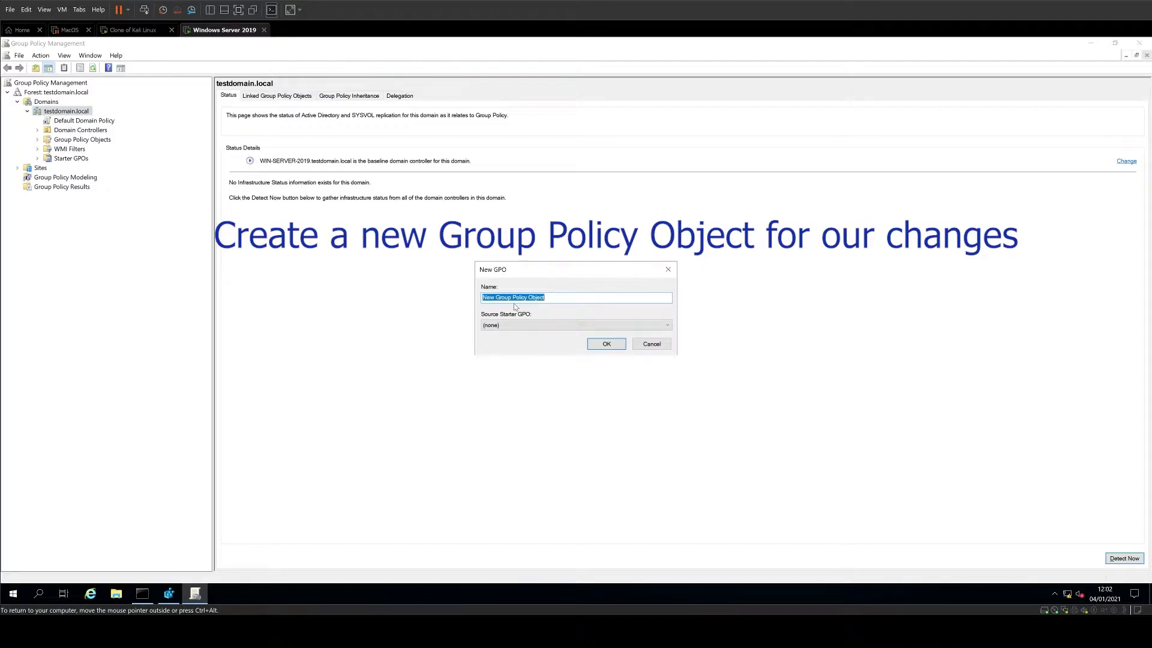
type("Disable SSLv2")
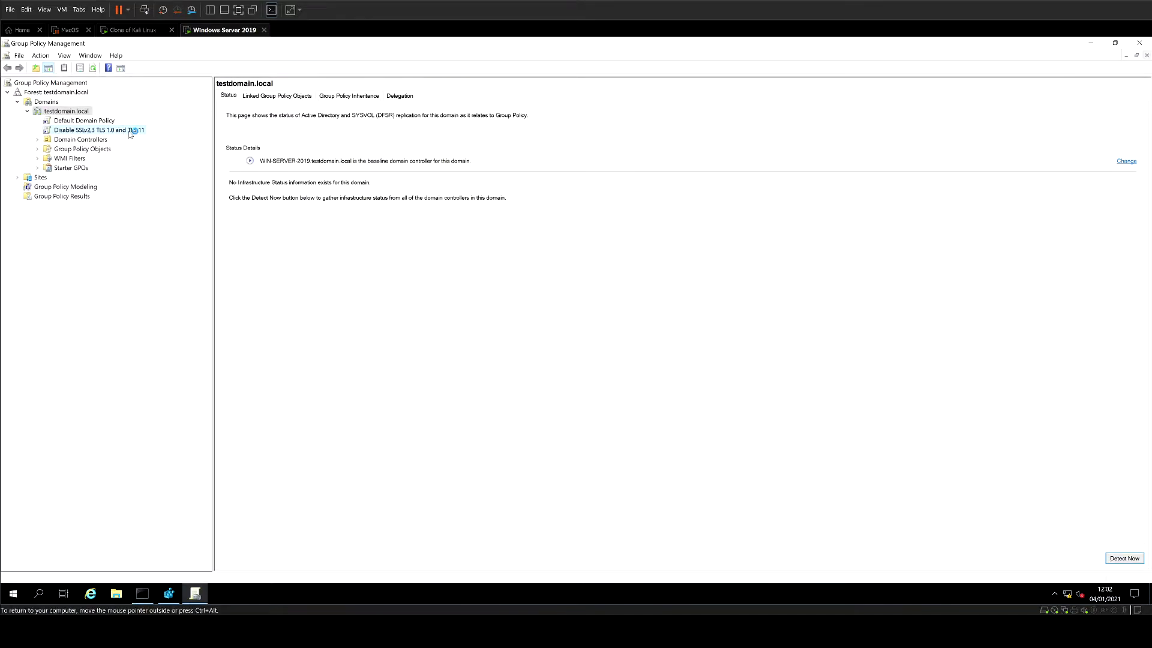
- Rename the new Group Policy Object as "Disable SSLv2,3 TLS 1.0 and TLS 1.1"
left_click(130, 133)
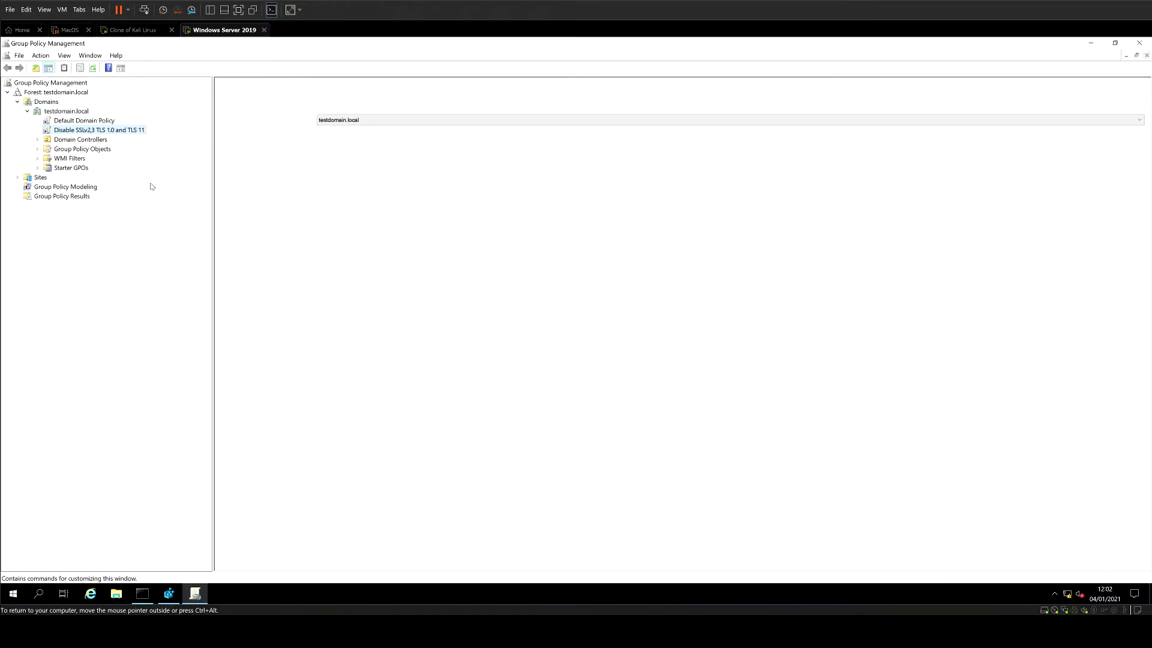
left_click(164, 231)
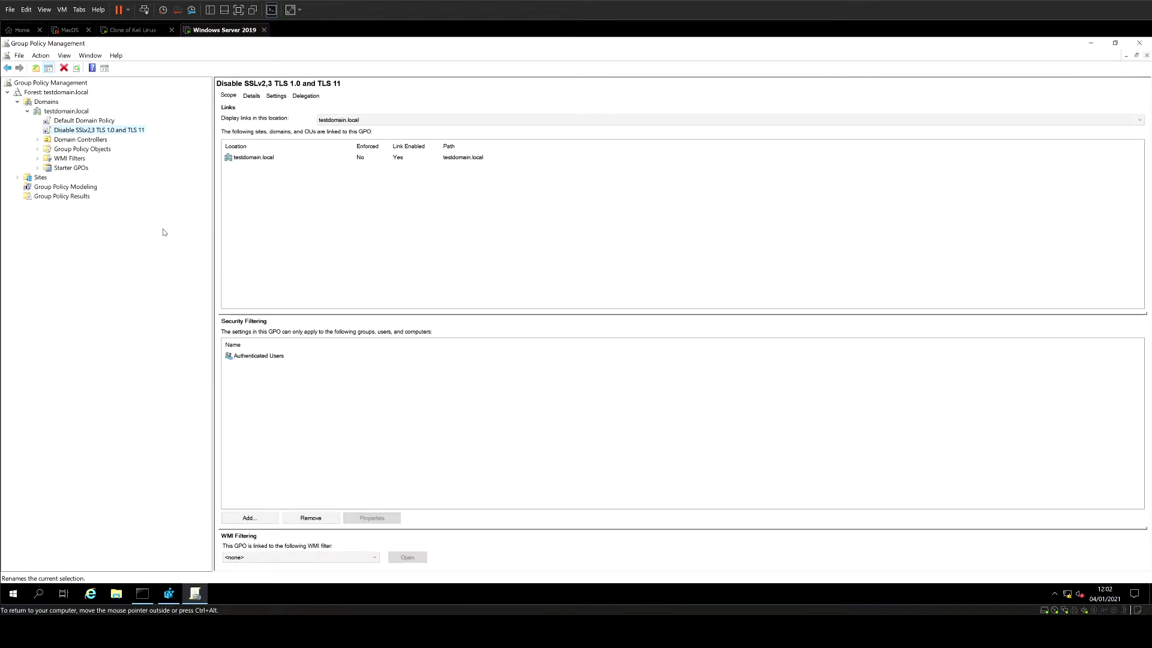
key("End")
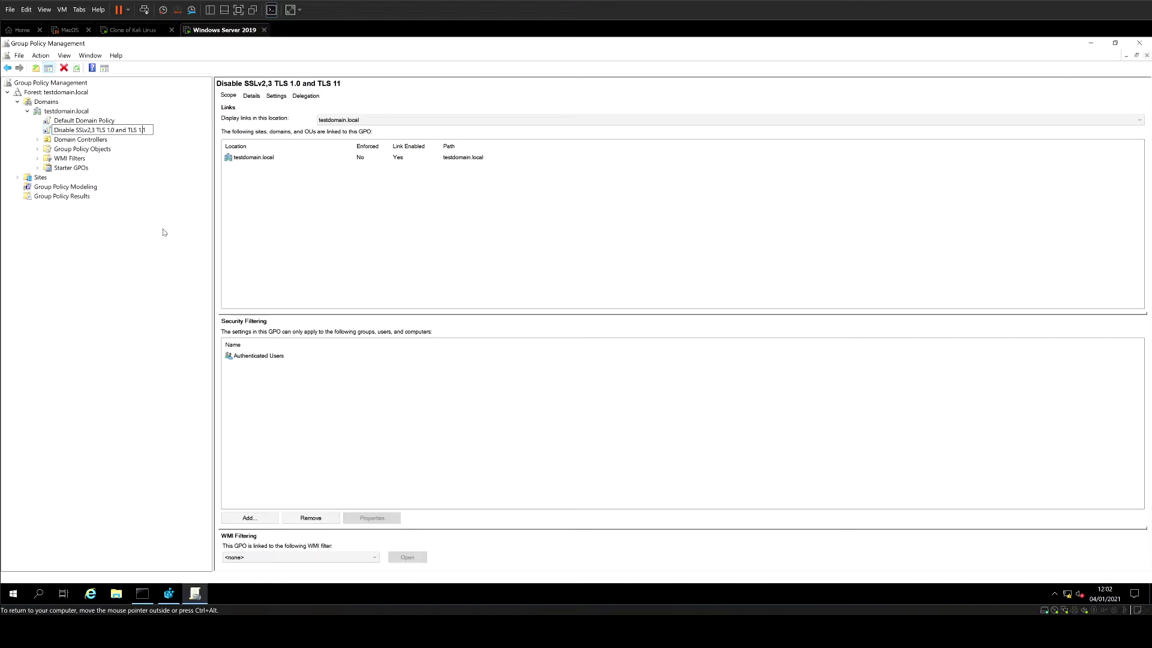
type(".")
key("Return")
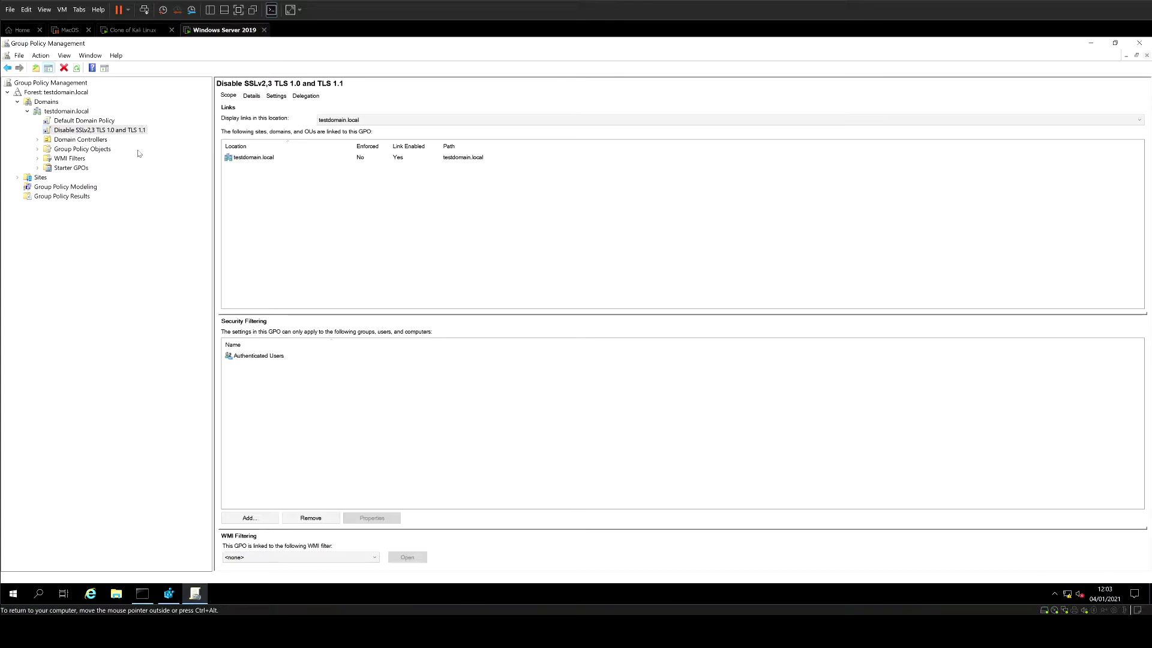
- Open the SSL/TLS policy for editing, display its Registry preferences under Computer Configuration's Windows Settings, and enlarge the editor window
right_click(136, 132)
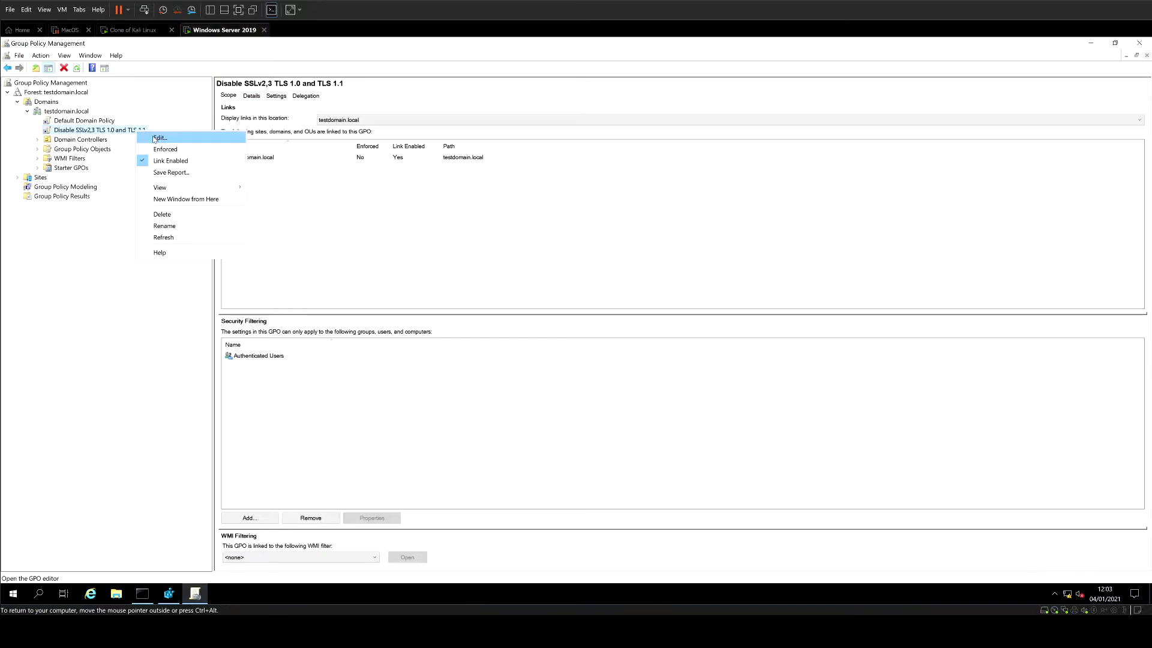
left_click(157, 138)
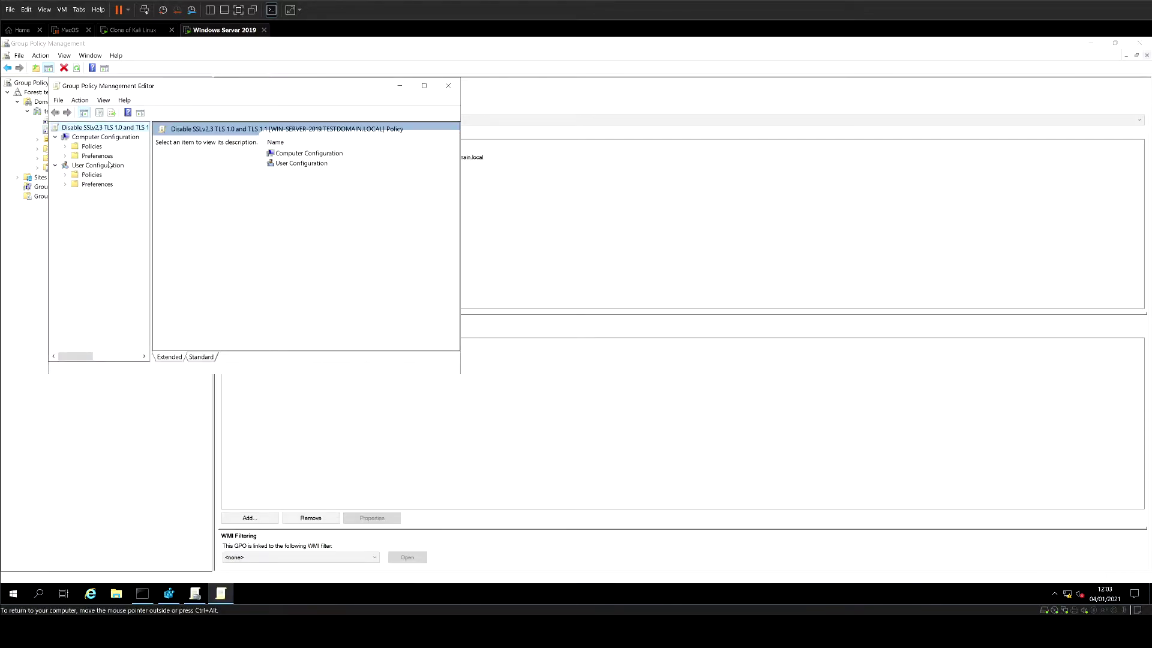
double_click(99, 155)
double_click(100, 166)
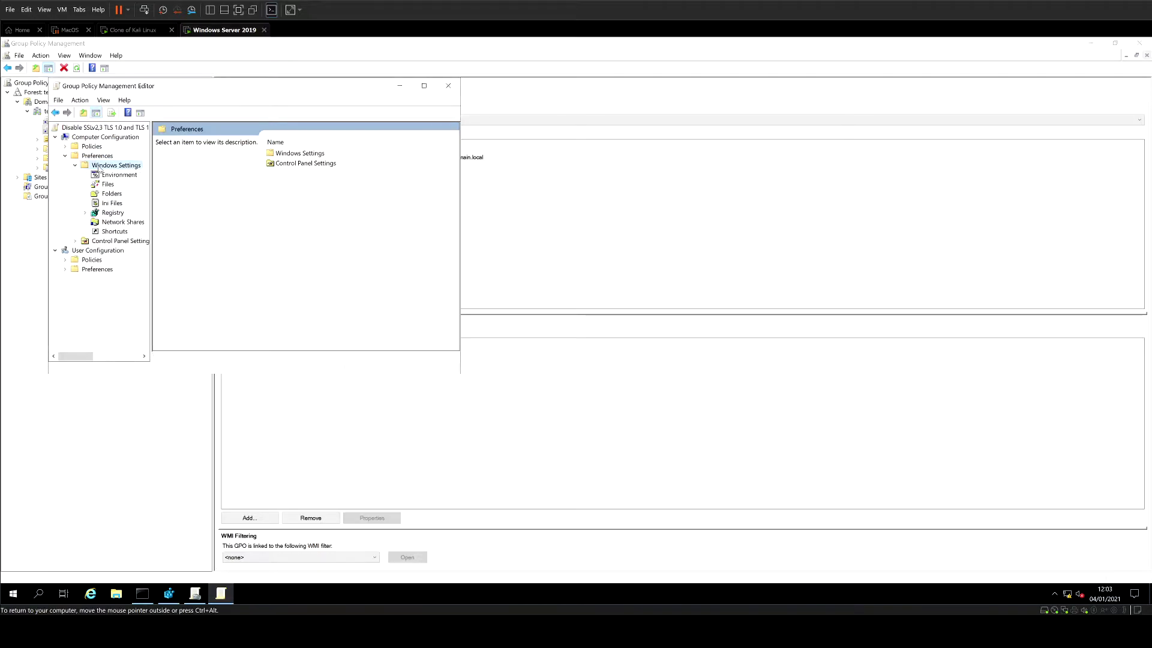
left_click(113, 213)
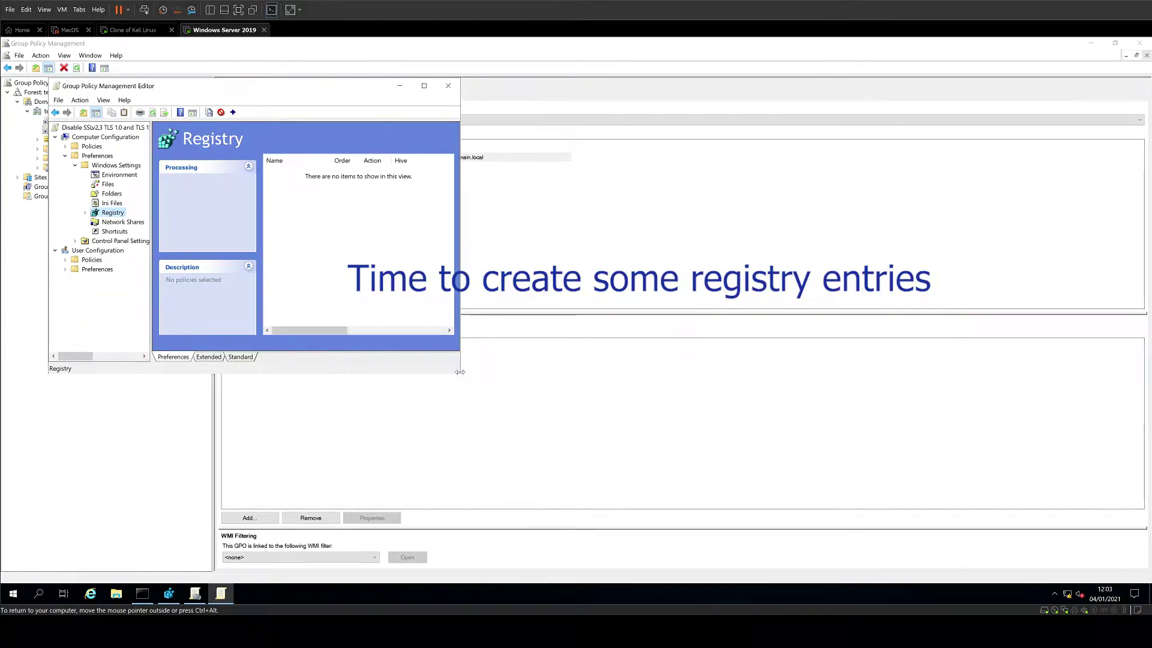
left_click_drag(462, 376, 991, 498)
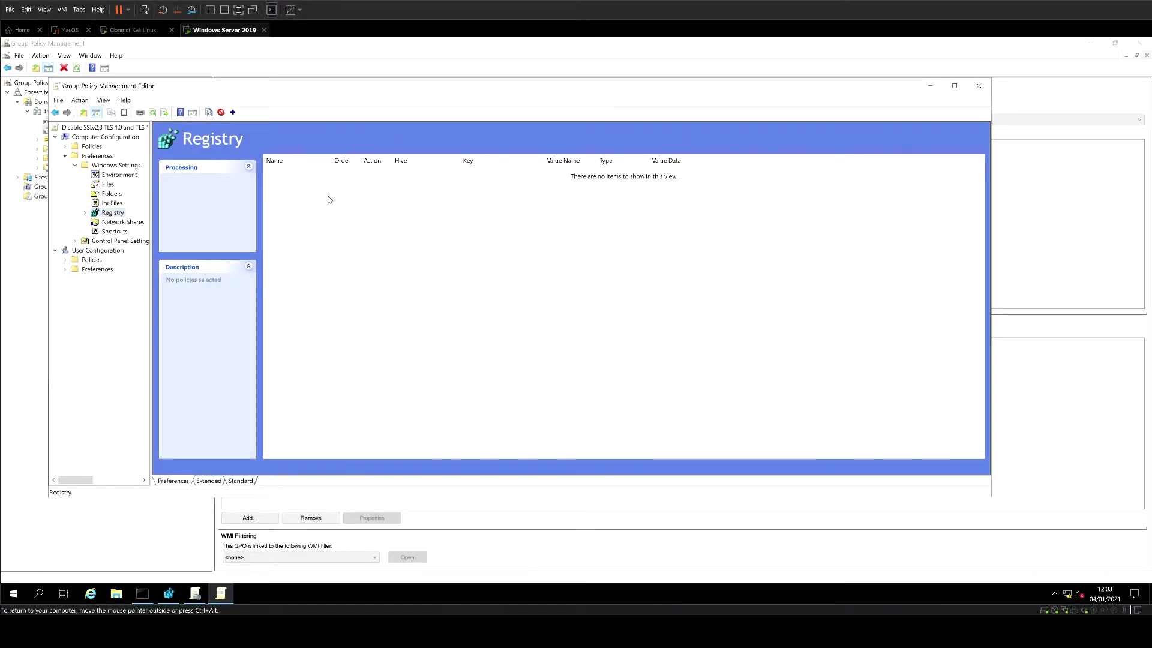
- Start a new registry item in the Registry preferences with its action set to Create
right_click(329, 199)
mouse_move(360, 204)
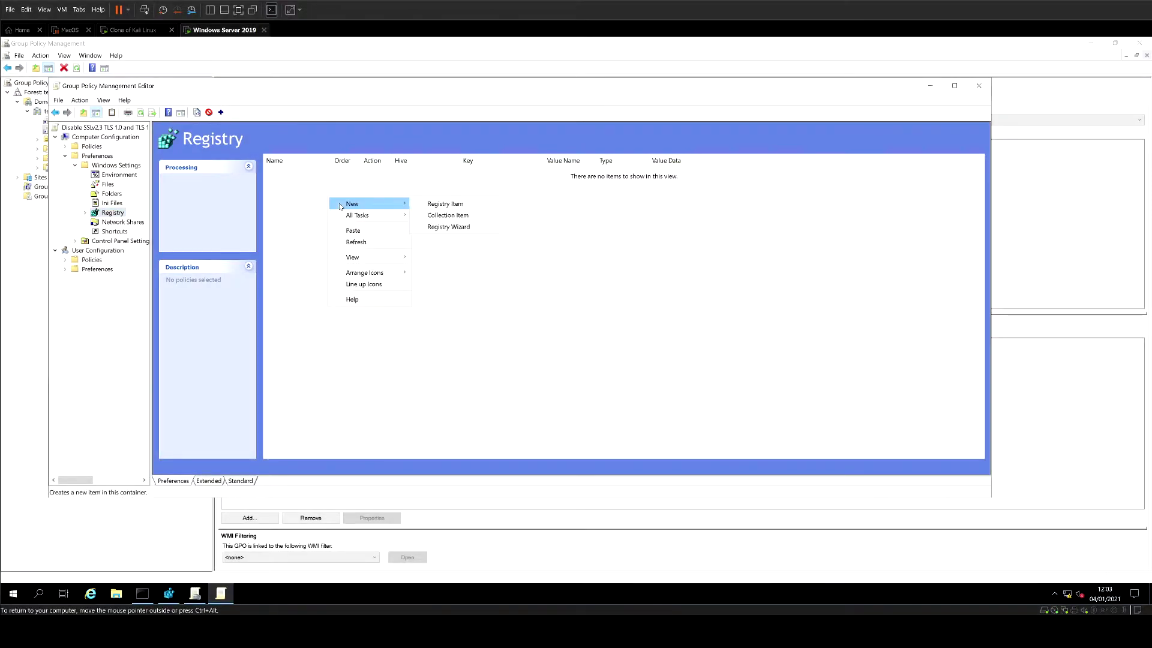
left_click(438, 205)
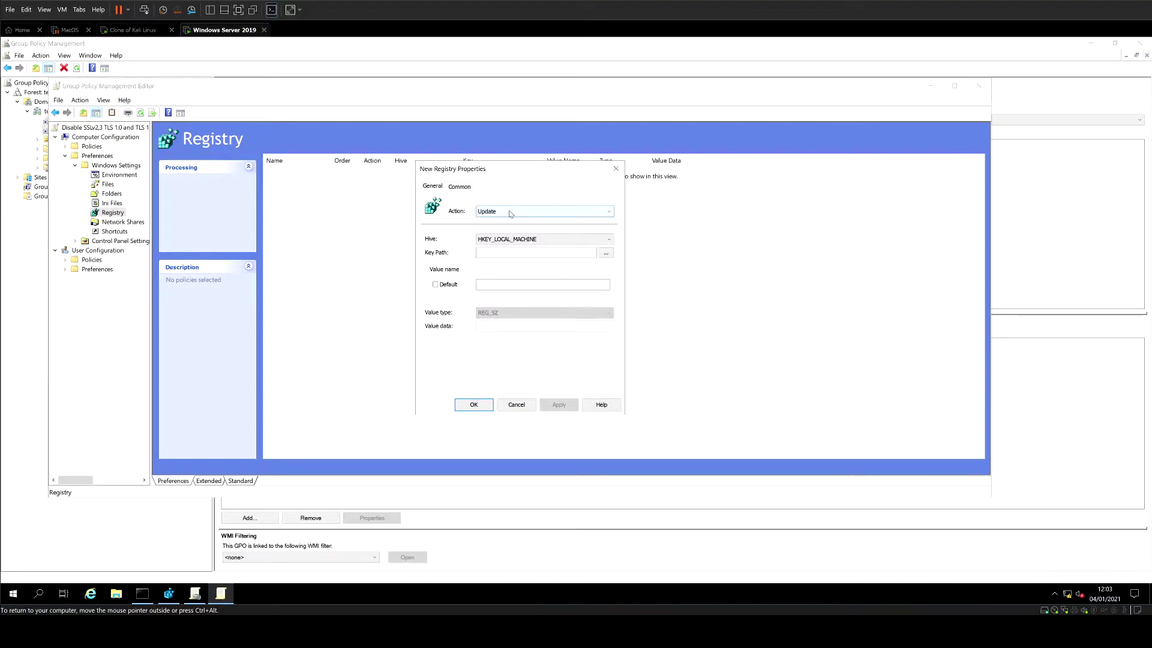
left_click(510, 213)
left_click(497, 222)
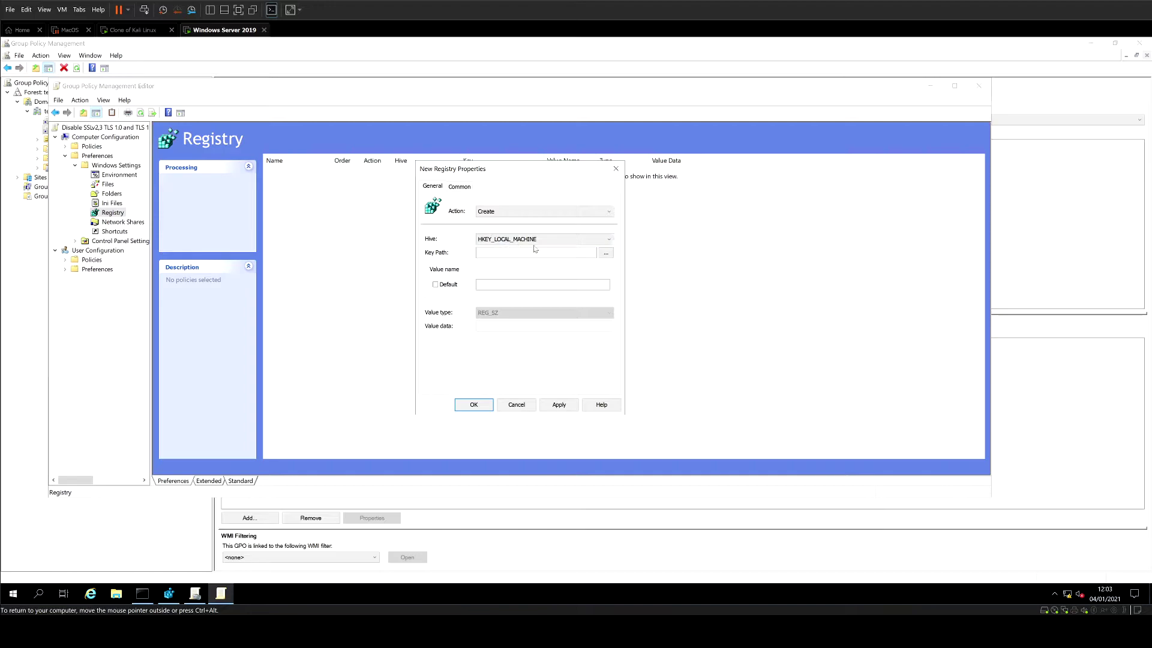
- Browse for the item's key path, expanding HKEY_LOCAL_MACHINE\SYSTEM\CurrentControlSet
left_click(606, 252)
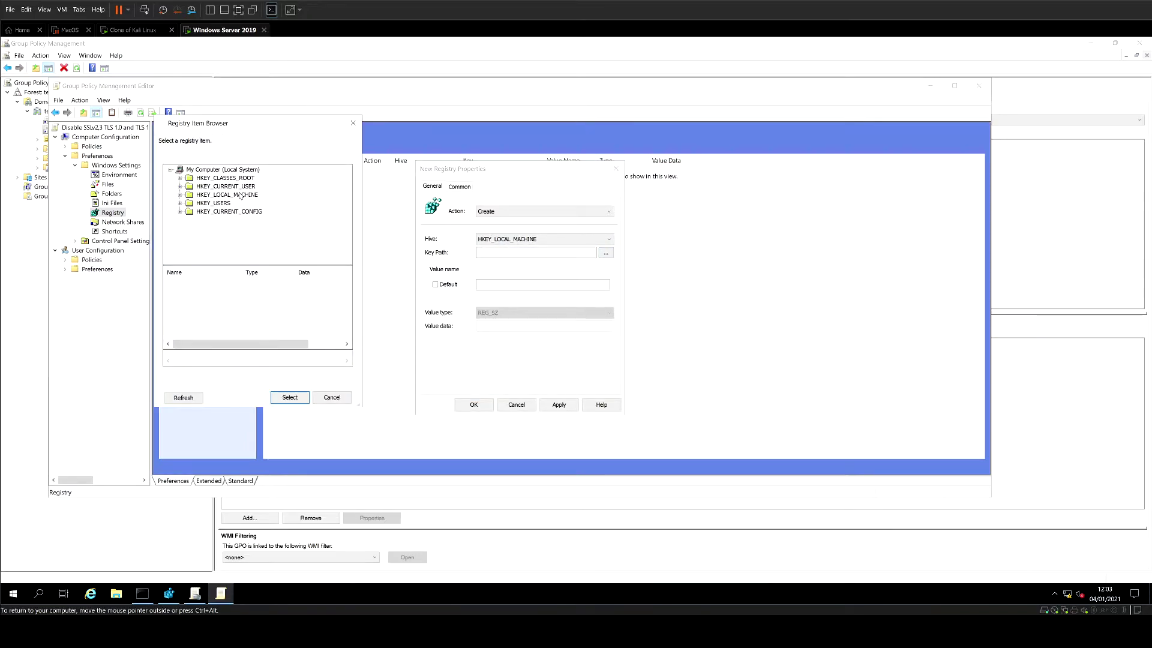
double_click(240, 195)
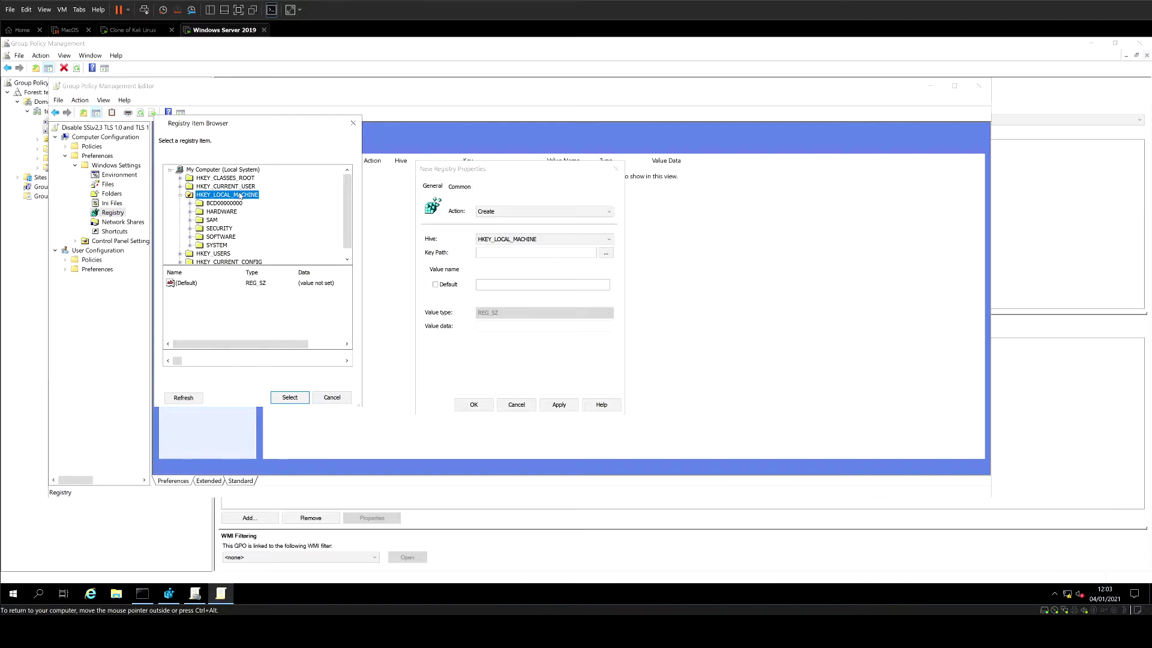
key("Down")
key("Down")
key("Down")
key("Down")
key("Down")
key("Down")
key("Right")
key("Down")
key("Down")
key("Down")
key("Down")
key("Right")
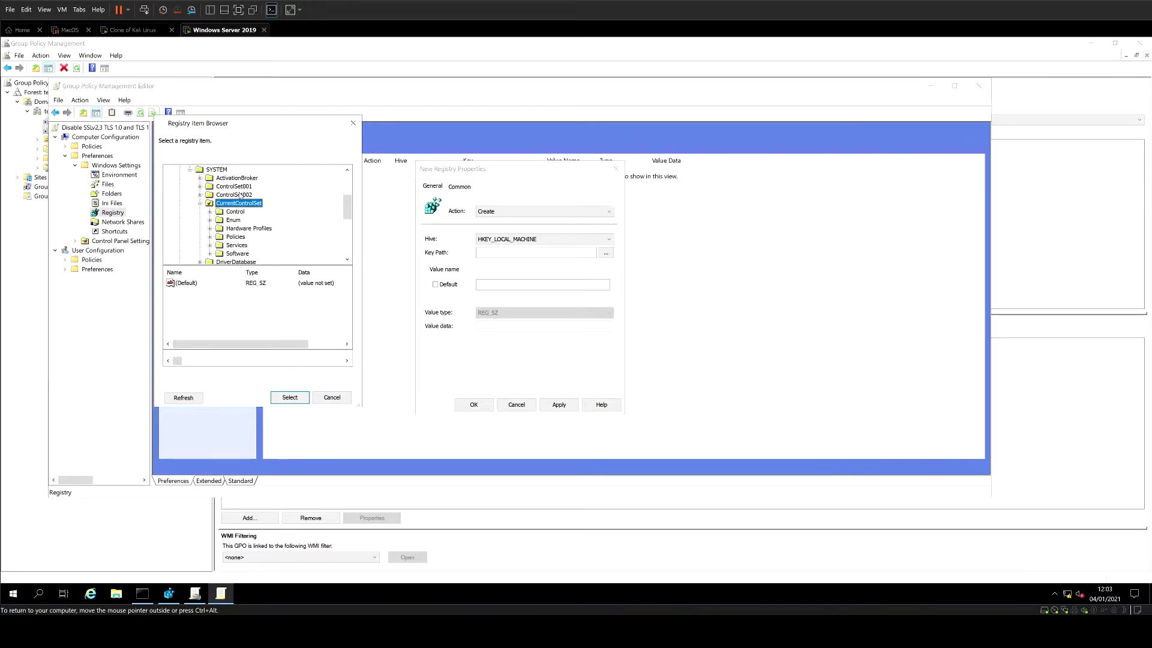
- Select Control\SecurityProviders\SCHANNEL\Protocols under CurrentControlSet as the registry item's key path
key("Down")
key("Right")
key("Down")
type("secureboot")
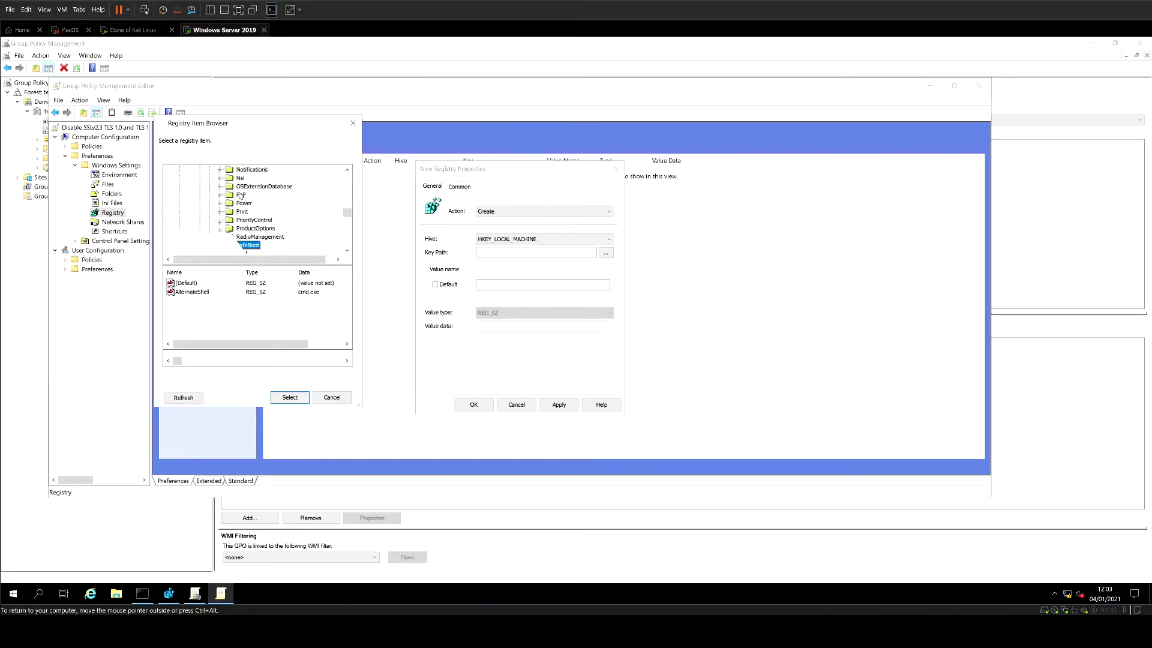
key("Down")
key("Down")
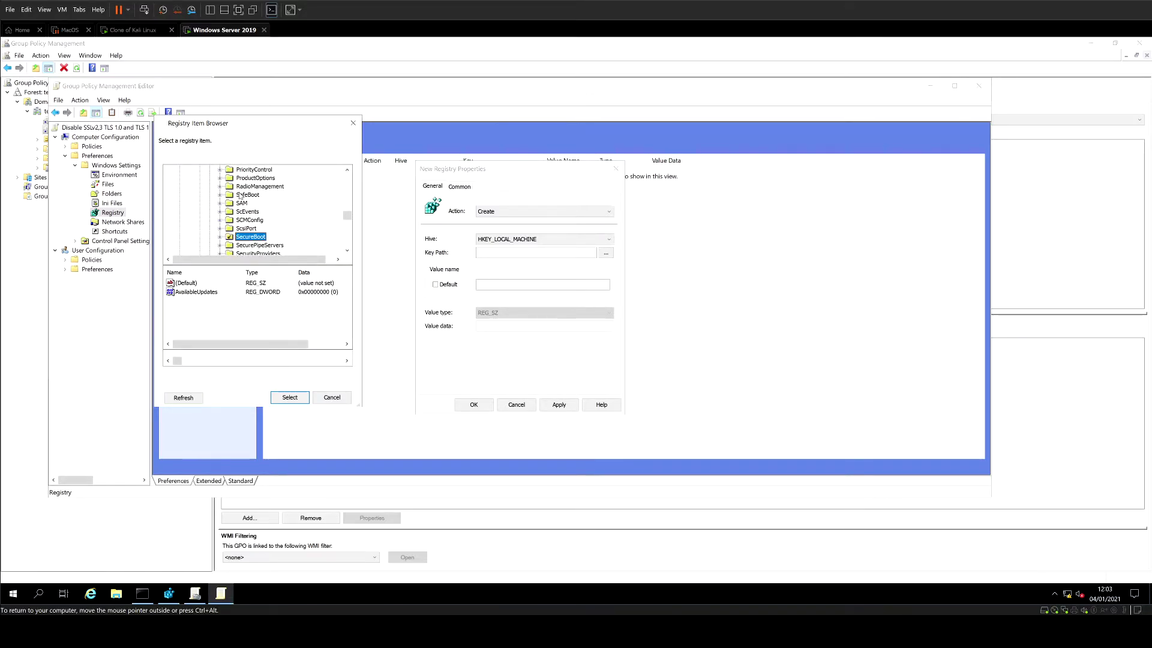
key("Right")
key("Down")
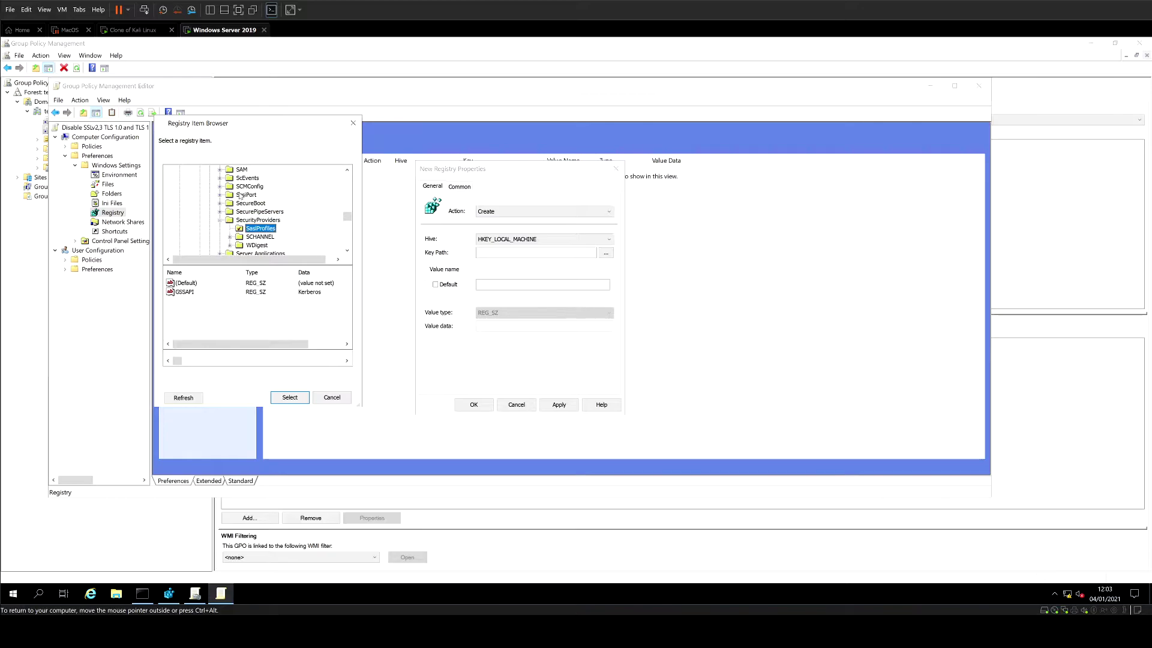
key("Down")
key("Right")
key("Down")
key("Down")
key("Down")
key("Down")
key("Down")
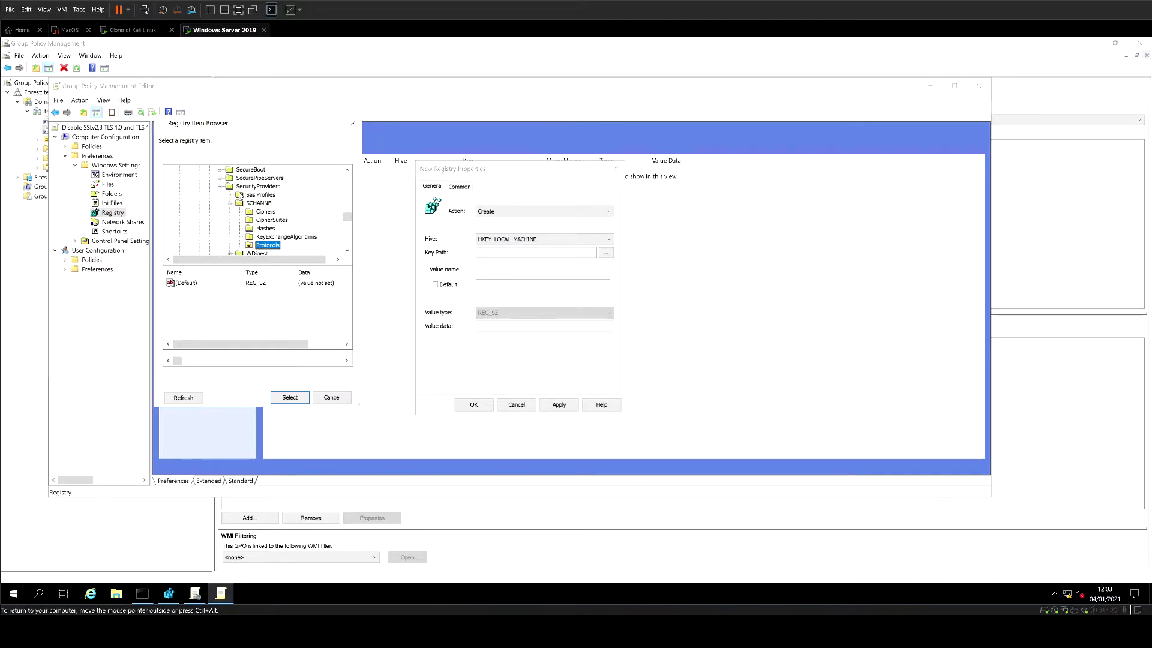
left_click(291, 399)
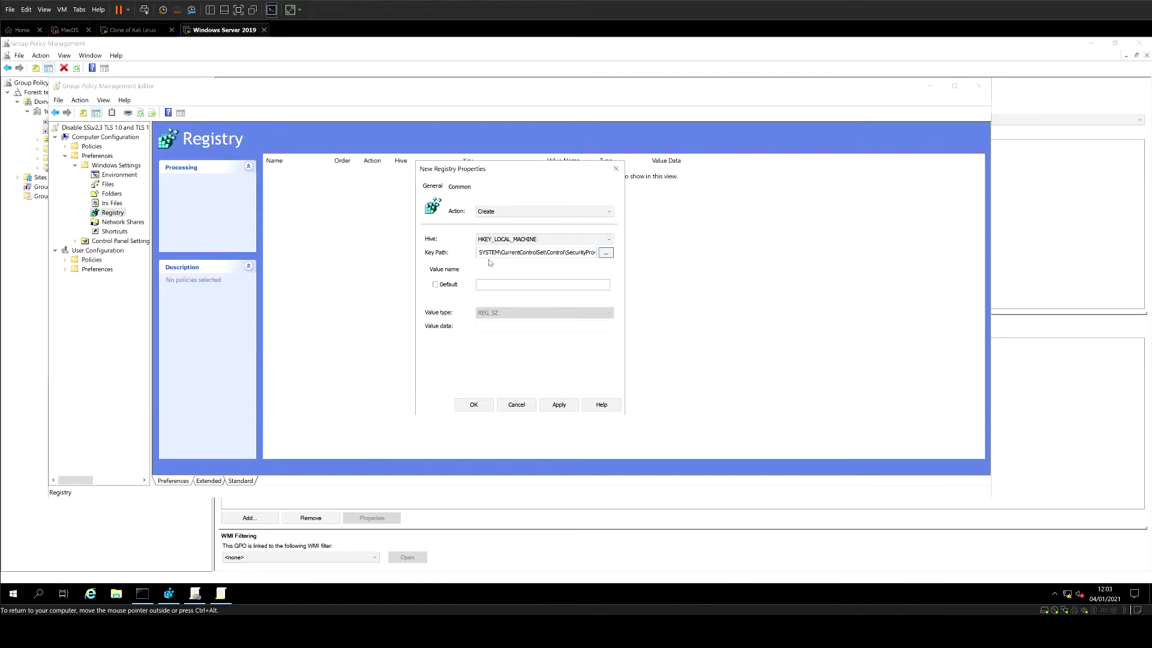
- Append "\TLS 1.0\Client" to the Protocols key path and select the whole path
left_click(578, 253)
key("Right")
key("Right")
key("Right")
key("Right")
key("Right")
key("Right")
key("Right")
key("Right")
key("Right")
key("Right")
key("Right")
key("Right")
key("Right")
key("Right")
key("Right")
key("Right")
key("Right")
key("Right")
key("Right")
key("Right")
key("Right")
key("Right")
key("Right")
key("Right")
key("Right")
key("Right")
key("Right")
key("Right")
key("Right")
key("Right")
key("Right")
key("Right")
key("Right")
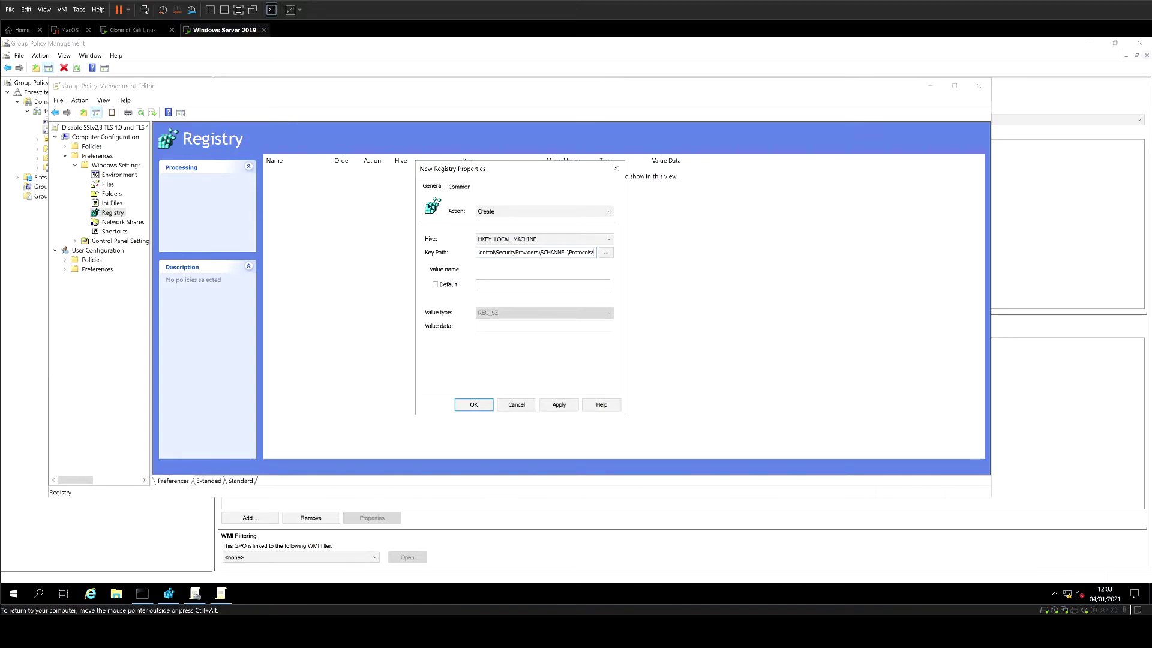
type("TLS 1.0\\Client")
key("ctrl+a")
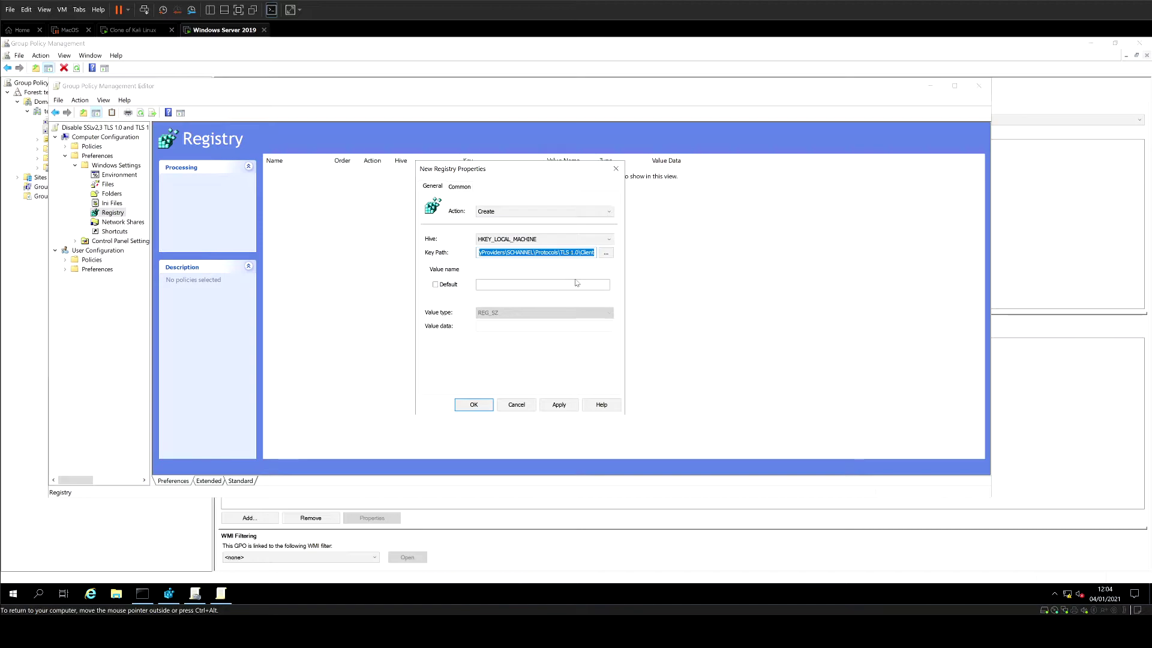
- Complete the TLS 1.0\Client item with value name Enable, type REG_DWORD and data 0, and fit the Key and Hive columns to their contents
left_click(576, 282)
type("Enable")
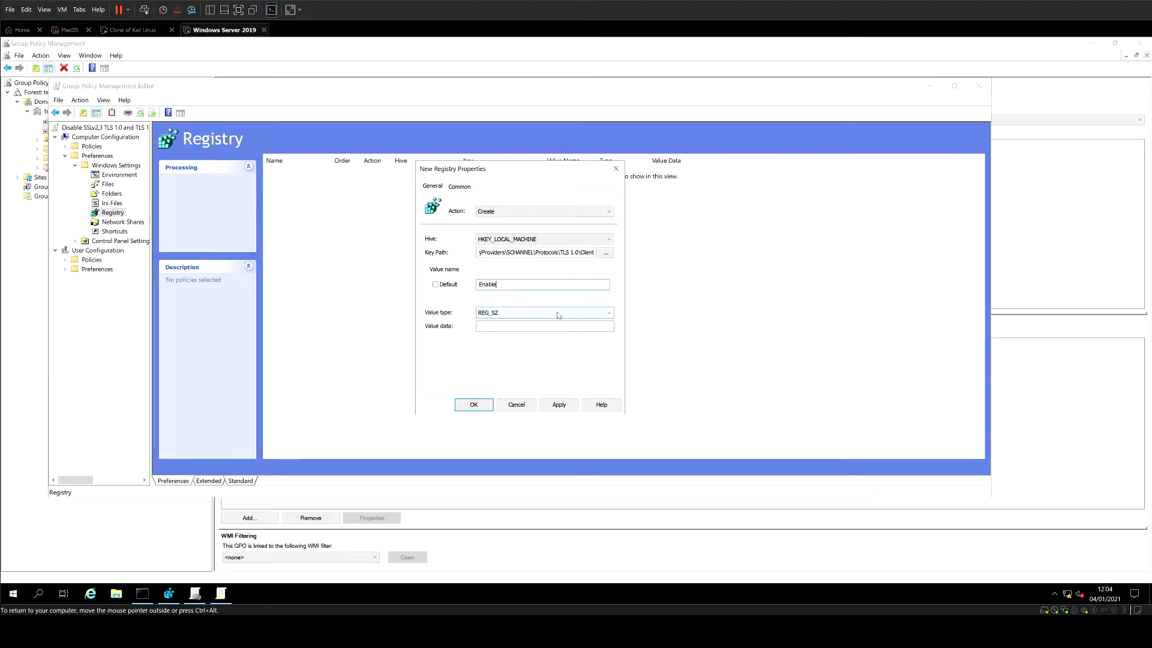
left_click(567, 313)
left_click(503, 329)
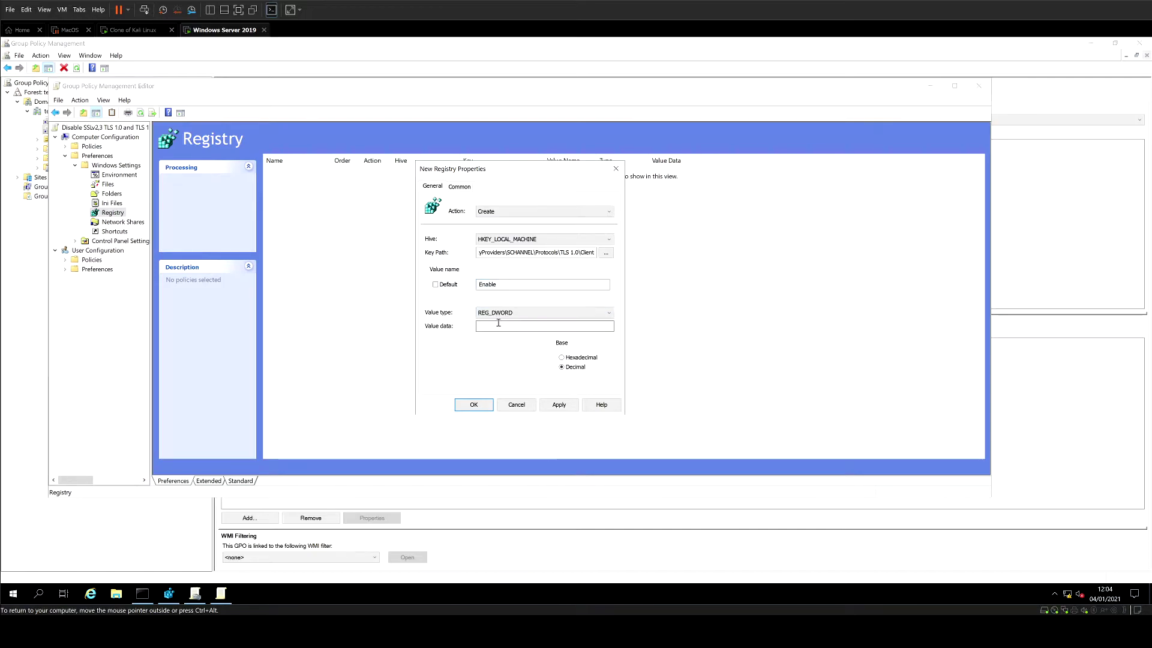
left_click(503, 325)
type("0")
left_click(483, 406)
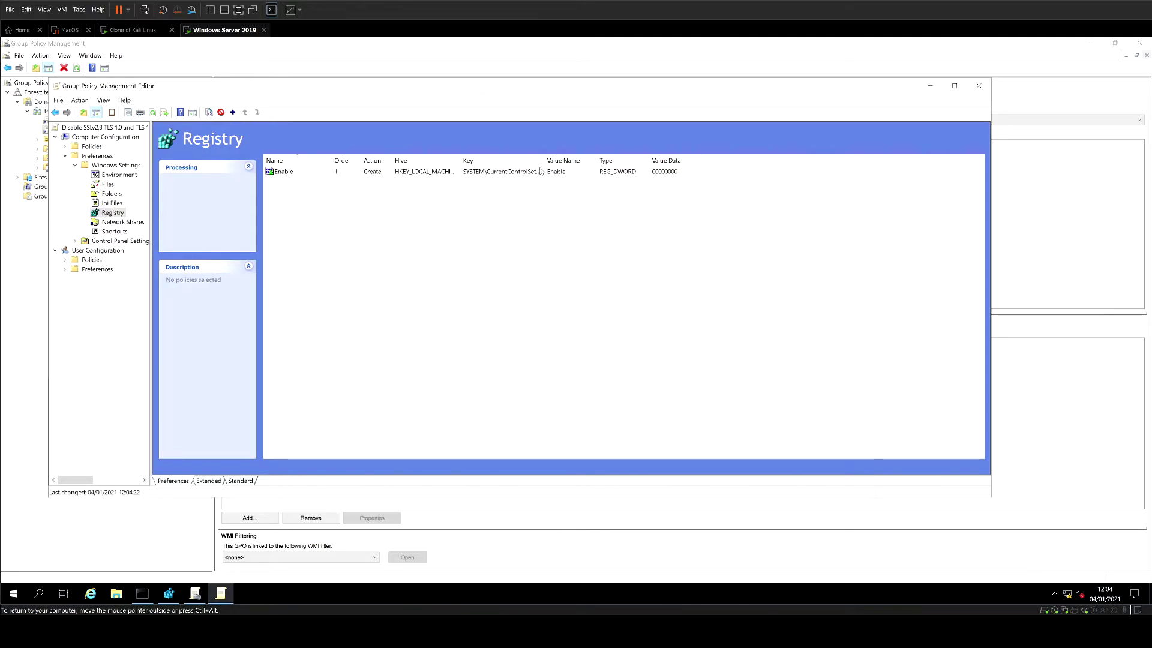
double_click(544, 161)
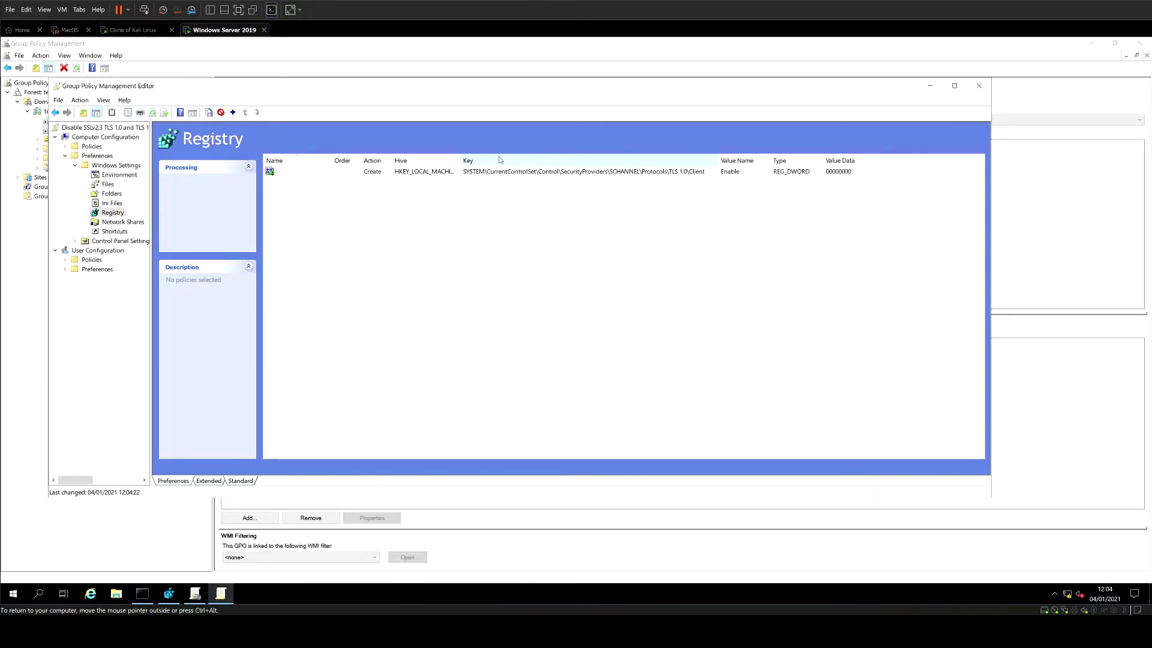
double_click(460, 159)
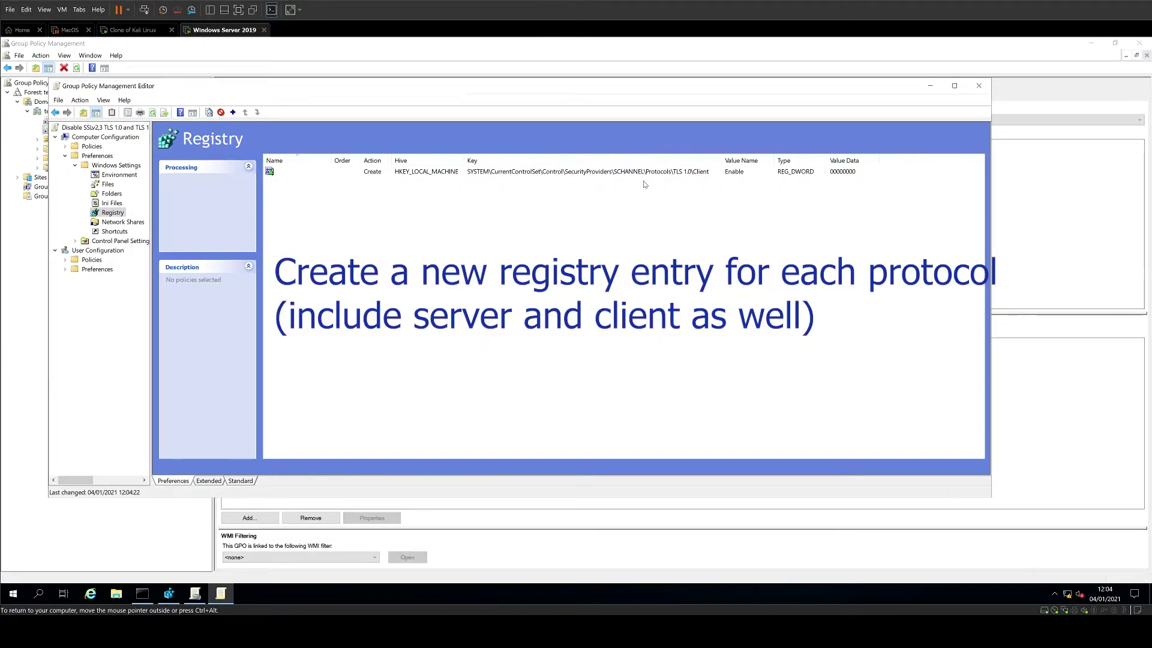
- Start another registry item in the Registry preferences with its action set to Create
right_click(501, 201)
mouse_move(509, 207)
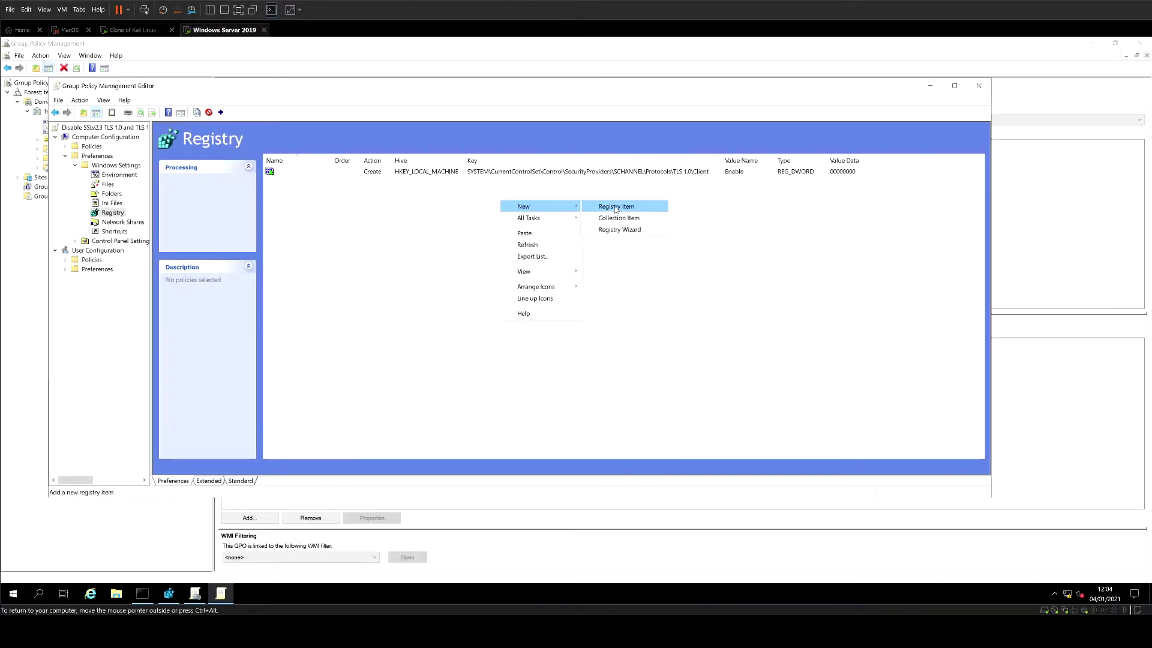
left_click(616, 206)
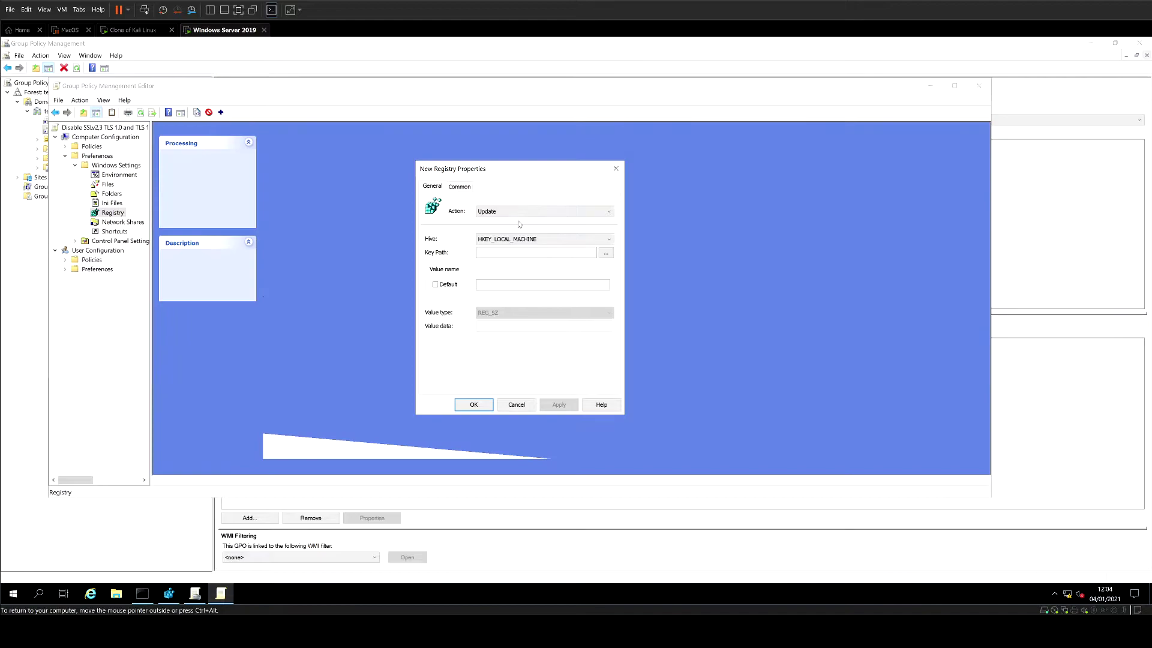
left_click(523, 211)
left_click(513, 221)
- Paste the copied SCHANNEL key path into the new item and change its ending to TLS 1.0\Server
left_click(511, 251)
key("ctrl+v")
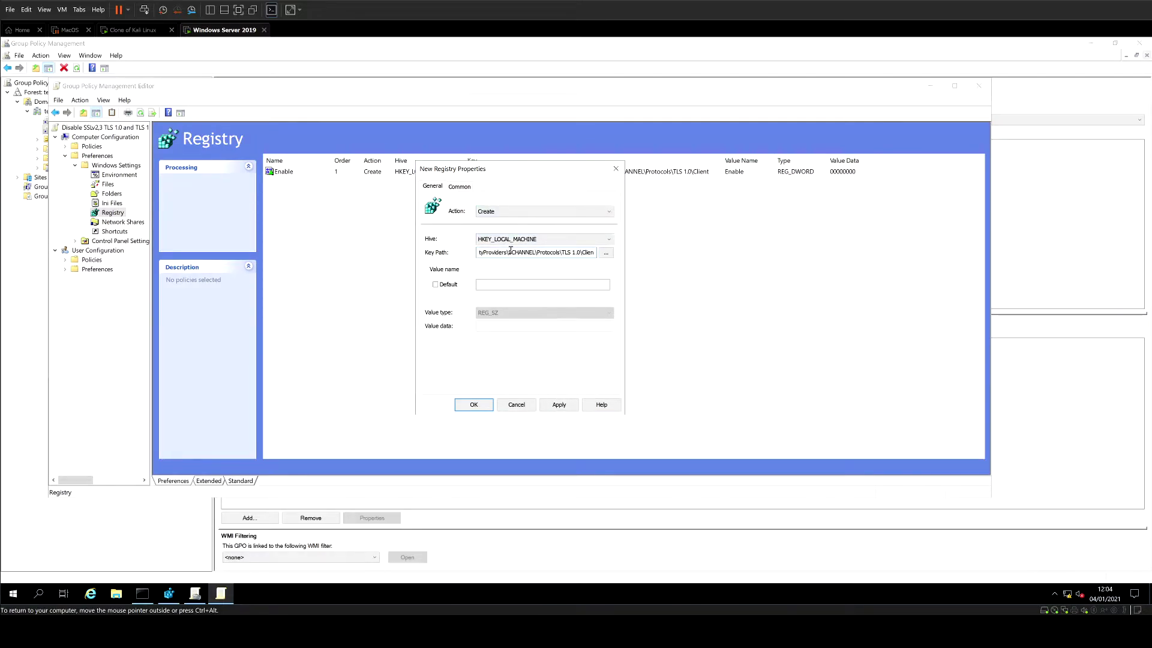
key("BackSpace")
key("BackSpace")
type("Sver")
key("BackSpace")
key("BackSpace")
key("BackSpace")
type("erver")
- Complete the TLS 1.0\Server item with value name Enabled, type REG_DWORD and data 0
left_click(523, 281)
type("Enabled")
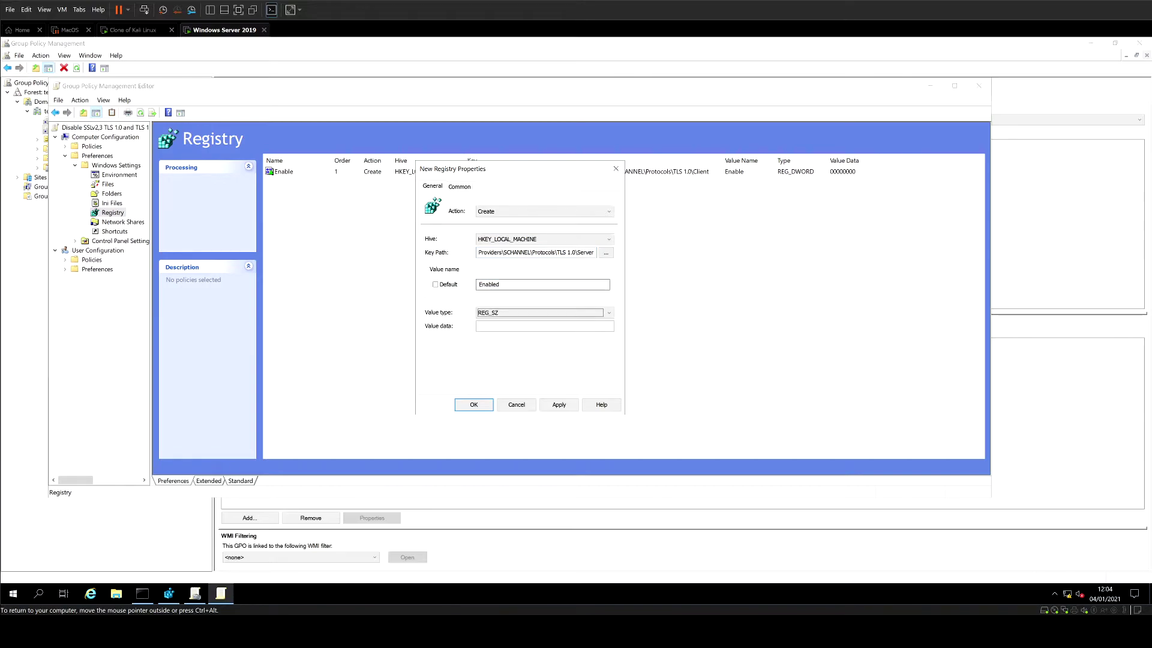
key("Down")
key("Down")
key("Down")
key("Tab")
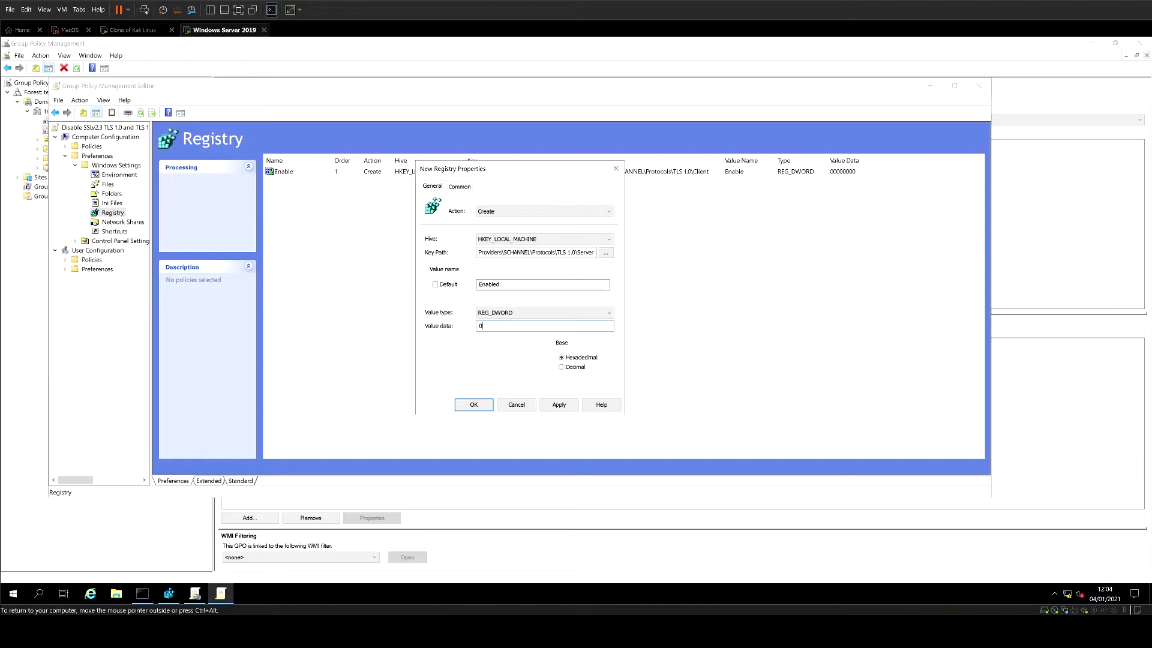
left_click(490, 403)
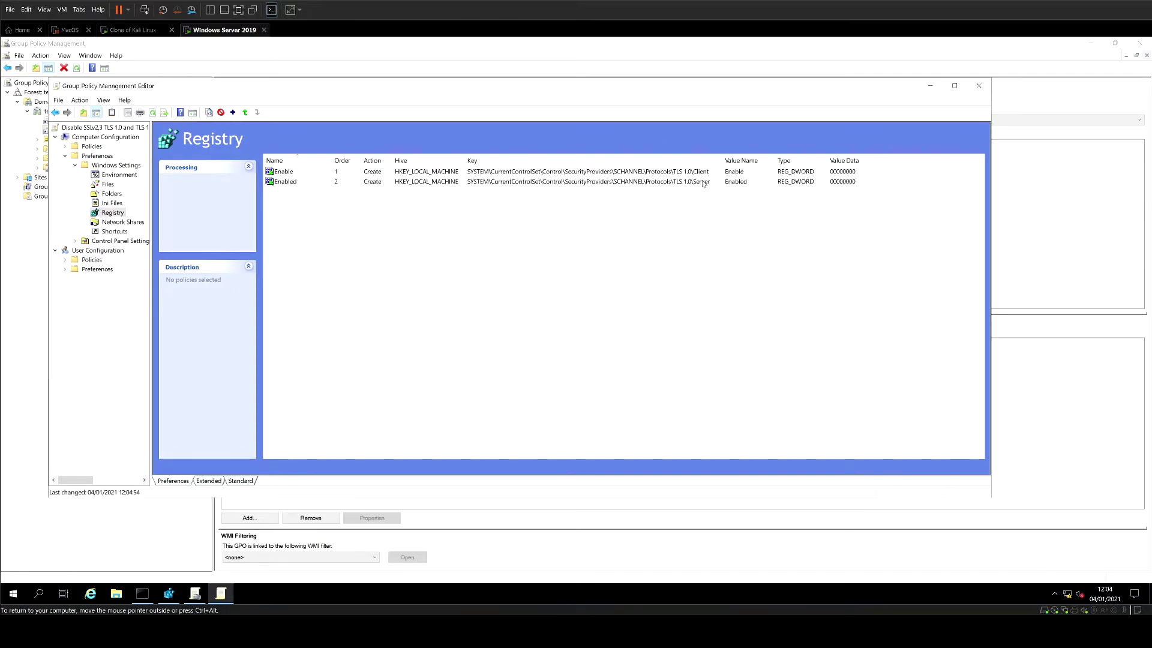
- Start a new registry item with action Create, using the copied key path changed to SCHANNEL\Protocols\TLS 1.1\Client
right_click(598, 221)
mouse_move(603, 226)
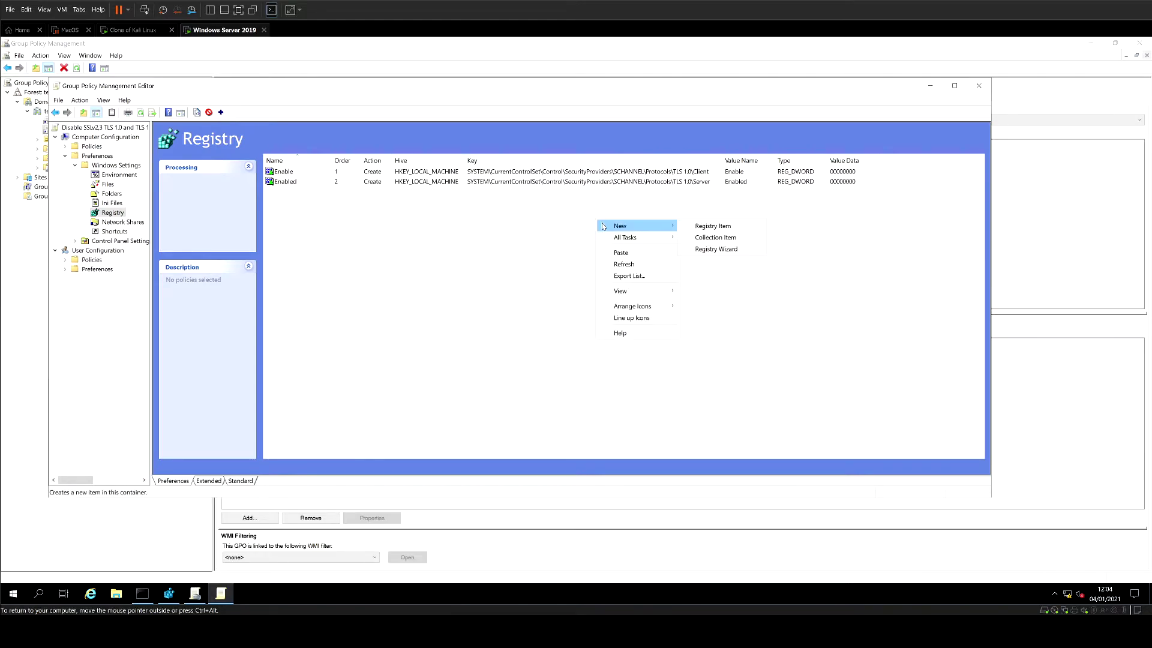
left_click(684, 226)
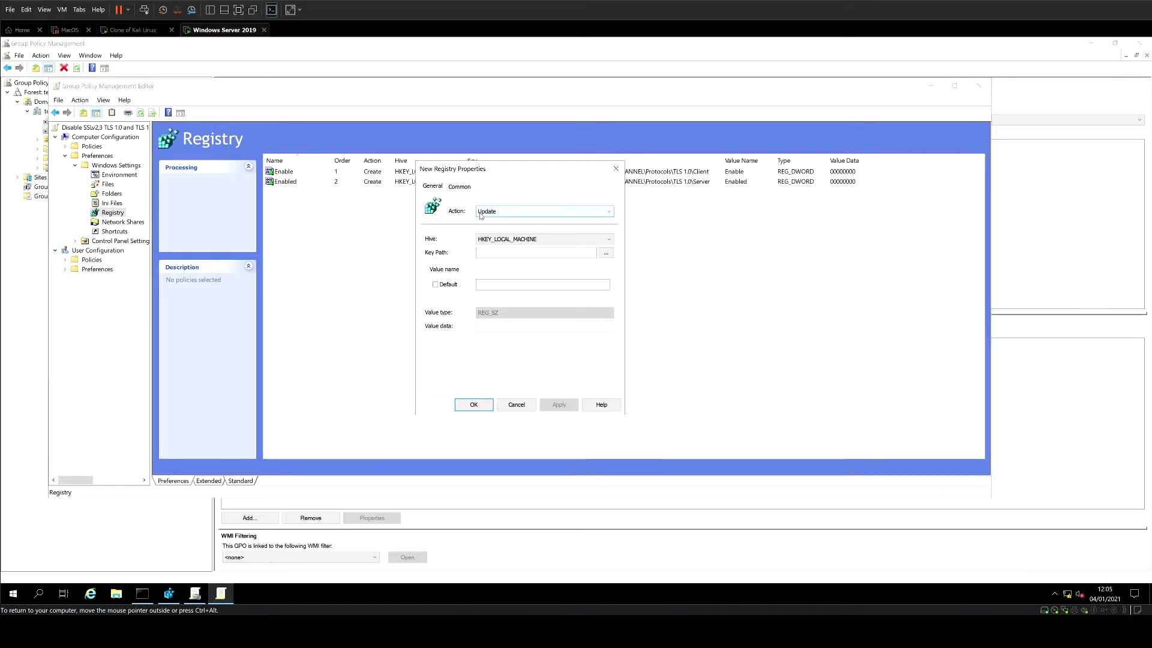
left_click(484, 211)
left_click(485, 252)
key("ctrl+v")
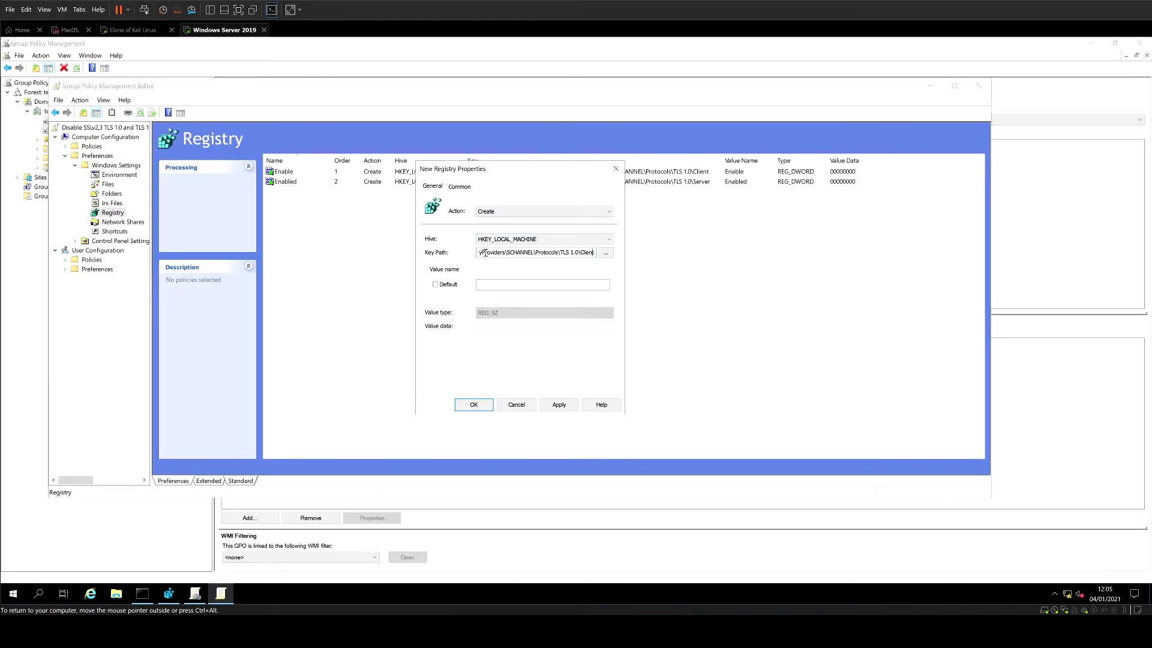
key("BackSpace")
type("1")
- Complete the TLS 1.1\Client item with value name Enabled, type REG_DWORD and data 0
left_click(502, 284)
type("Enabled")
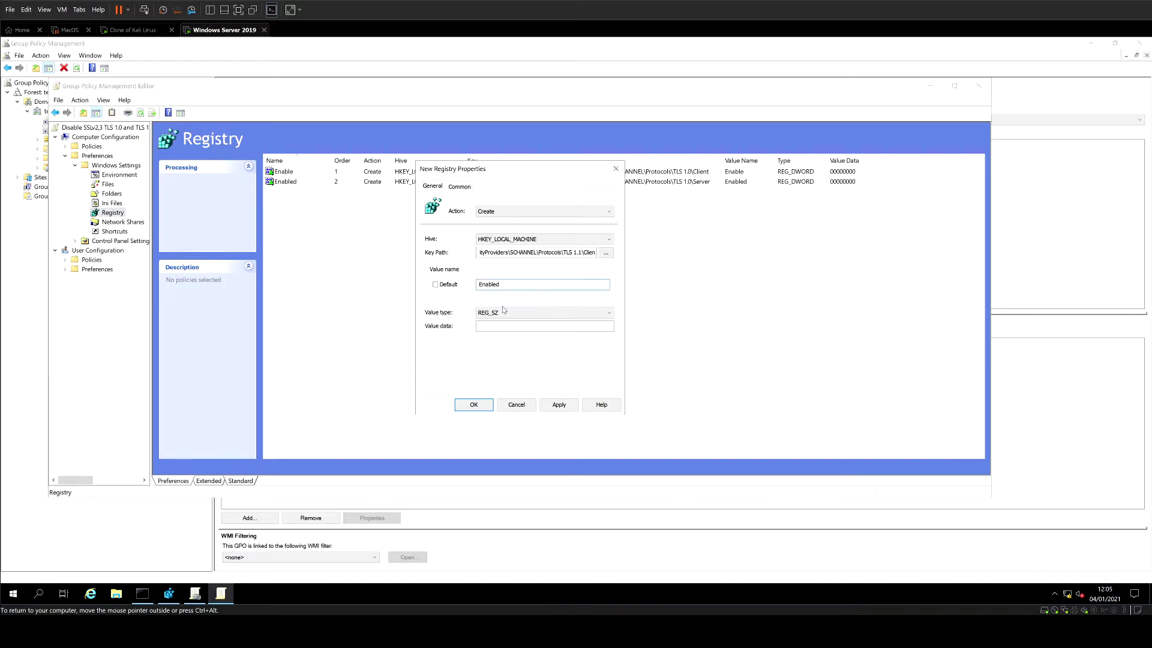
left_click(503, 313)
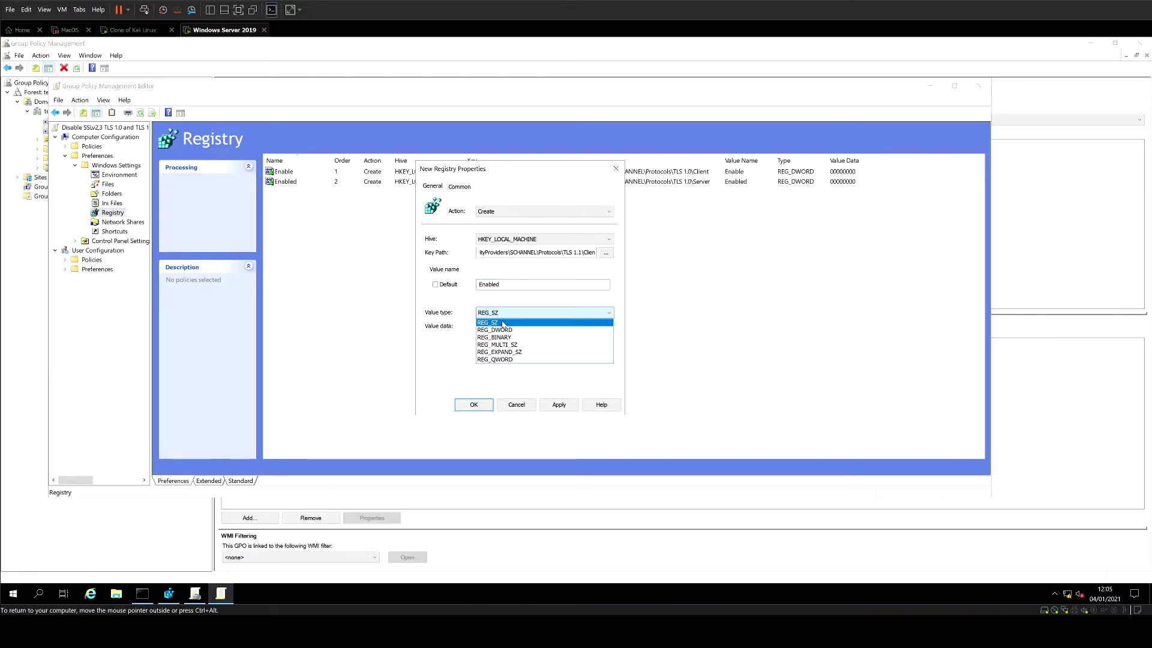
left_click(503, 329)
left_click(503, 327)
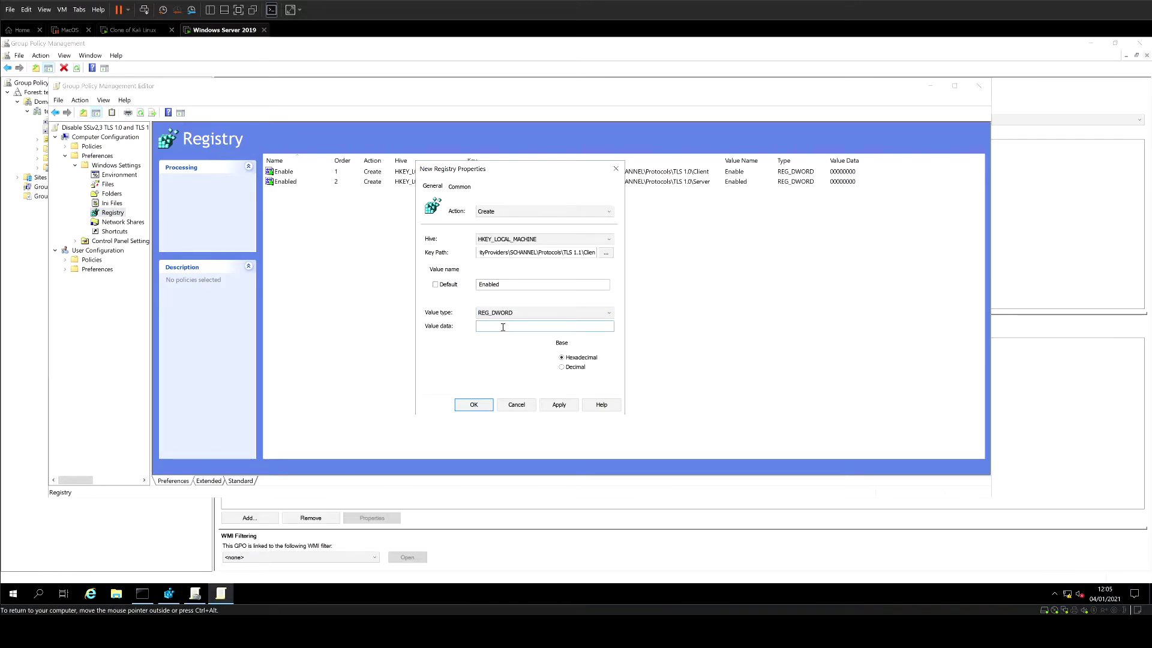
type("0")
left_click(483, 405)
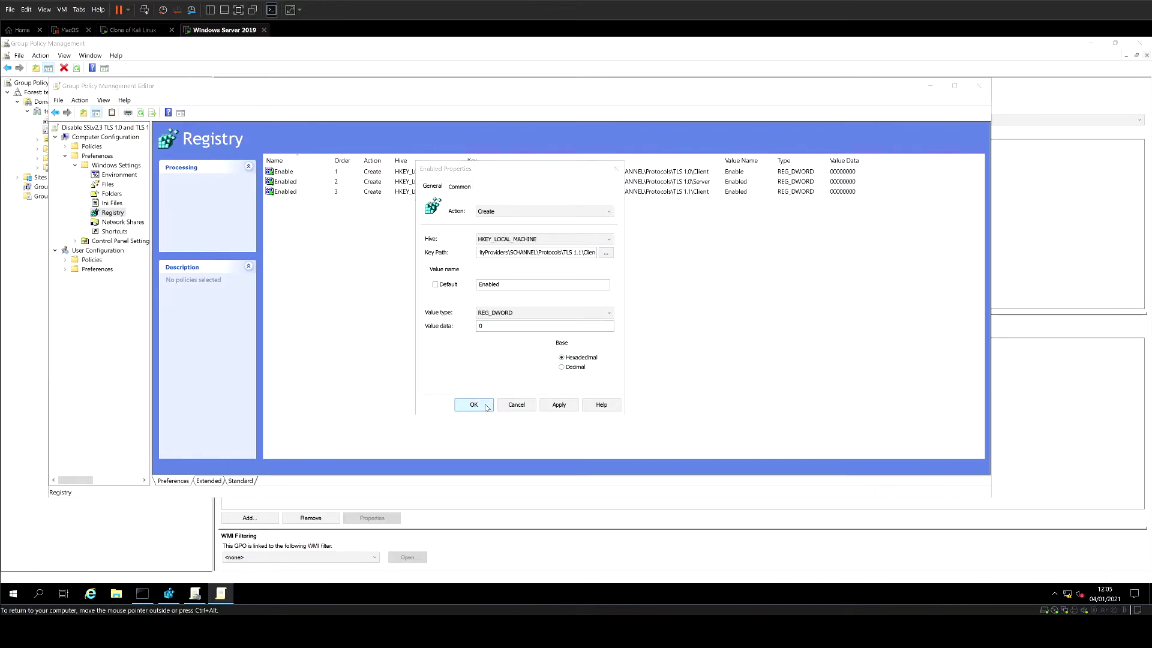
left_click(694, 173)
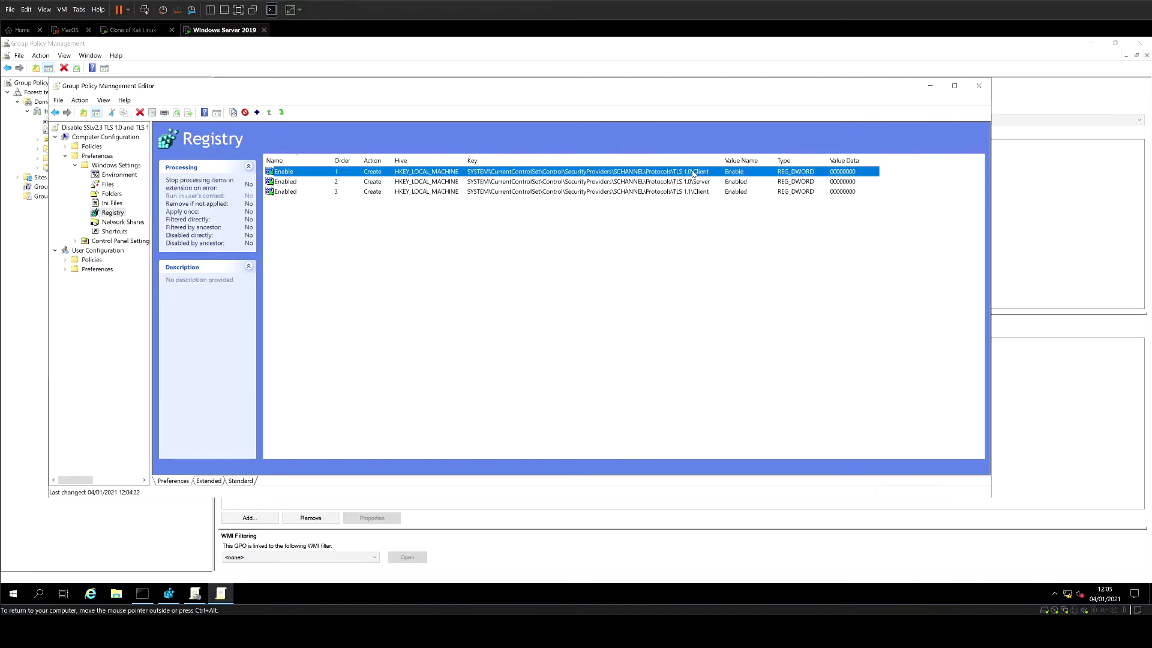
right_click(694, 172)
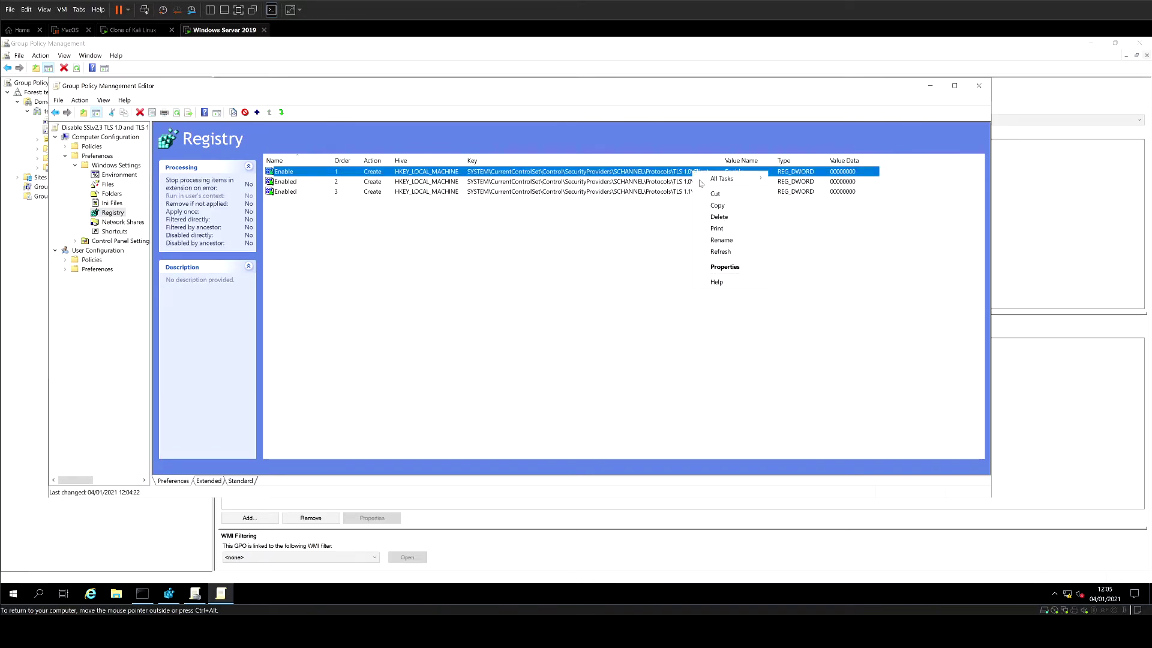
left_click(725, 240)
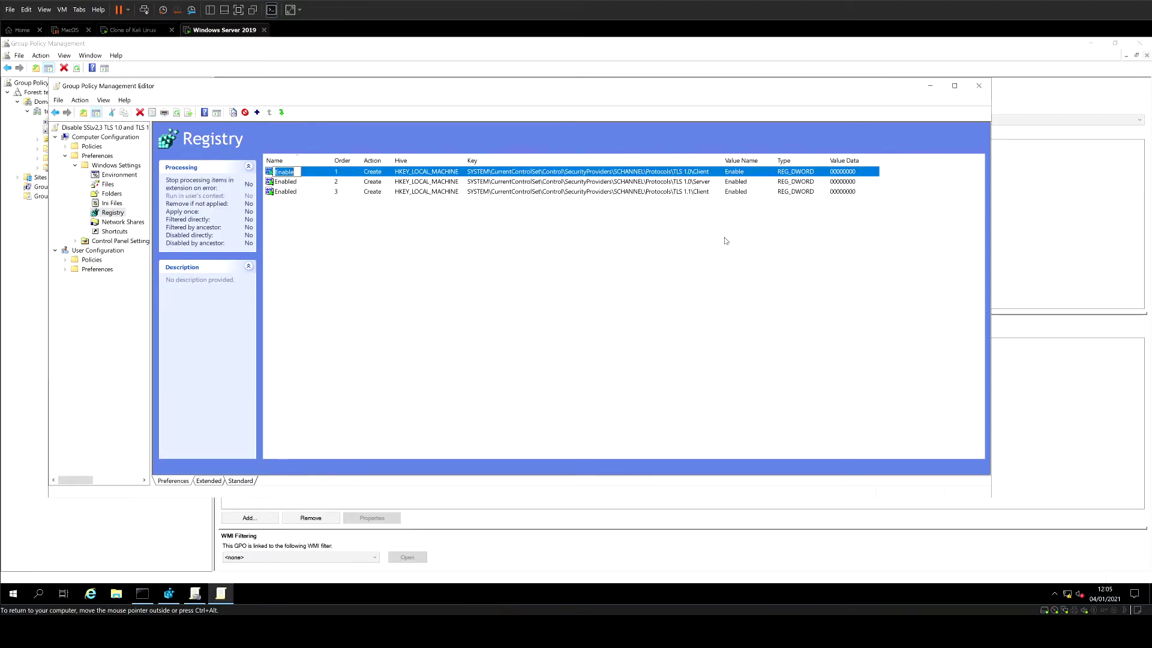
key("Return")
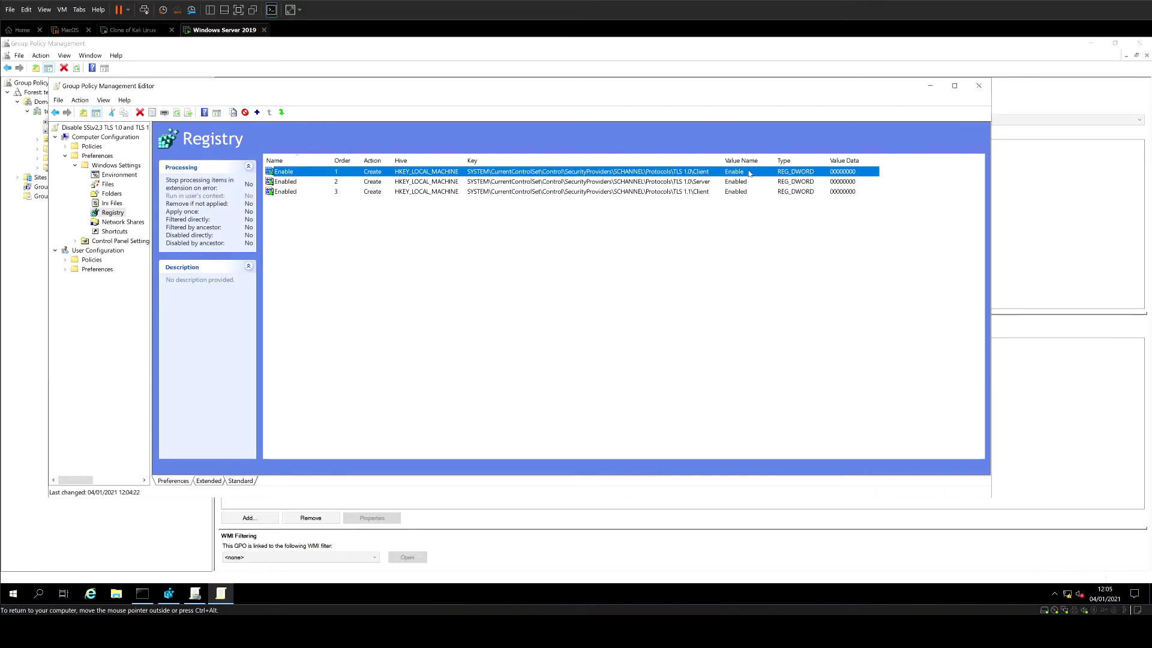
- Correct the value name of the existing TLS 1.0\Client registry item to Enabled
double_click(722, 172)
left_click(494, 286)
type("d")
left_click(489, 402)
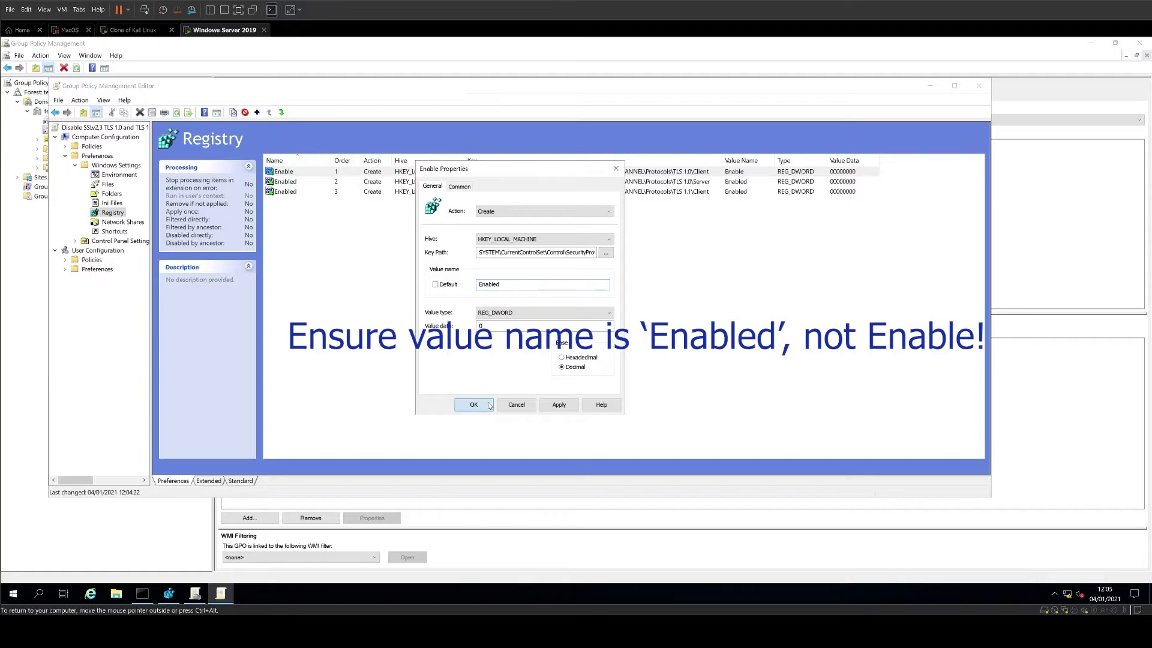
- Start a new registry item using the copied key path changed to SCHANNEL\Protocols\TLS 1.1\Server
right_click(627, 235)
mouse_move(644, 246)
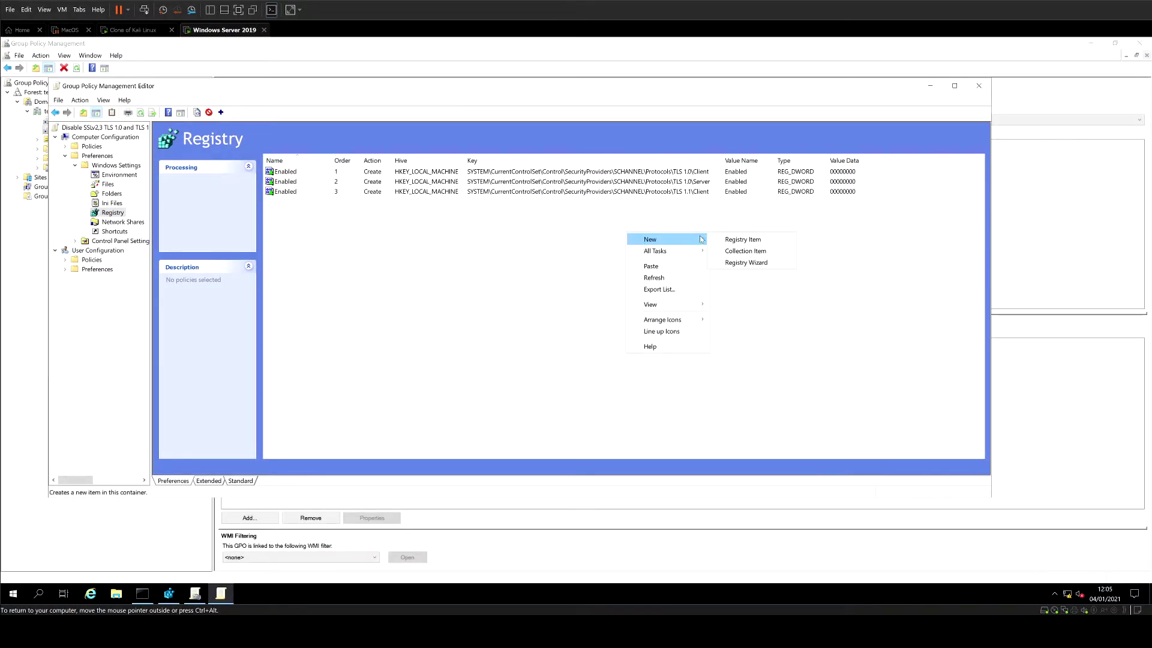
left_click(735, 239)
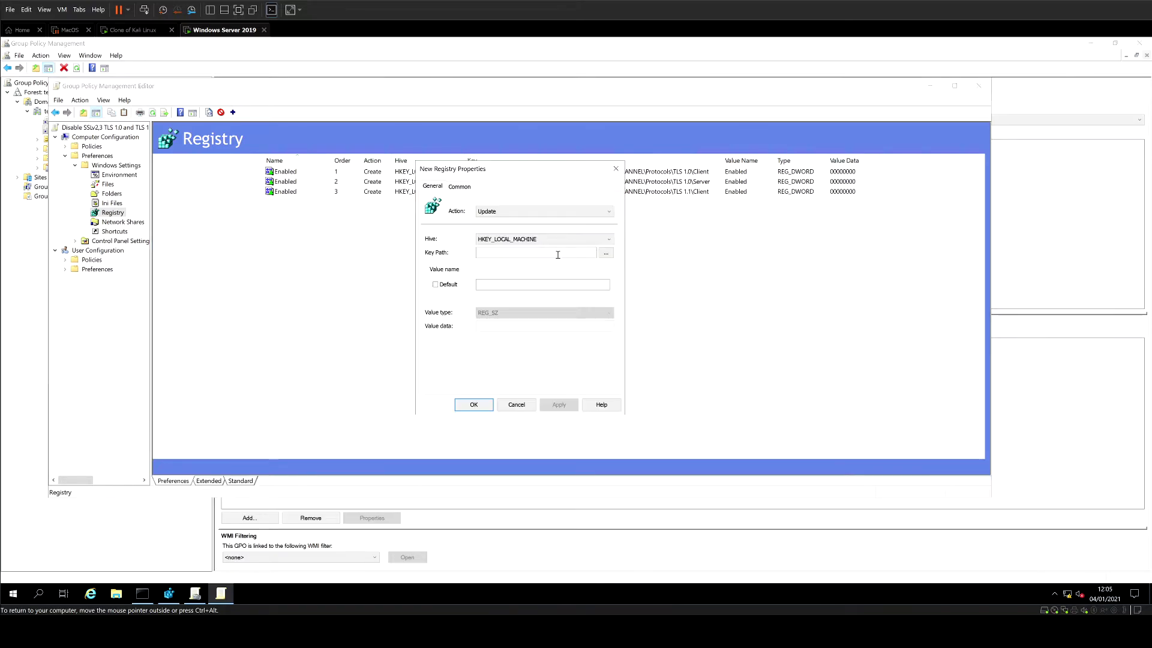
left_click(553, 253)
key("ctrl+v")
key("BackSpace")
key("BackSpace")
key("BackSpace")
key("BackSpace")
key("BackSpace")
key("BackSpace")
key("BackSpace")
key("BackSpace")
type("1\\Server")
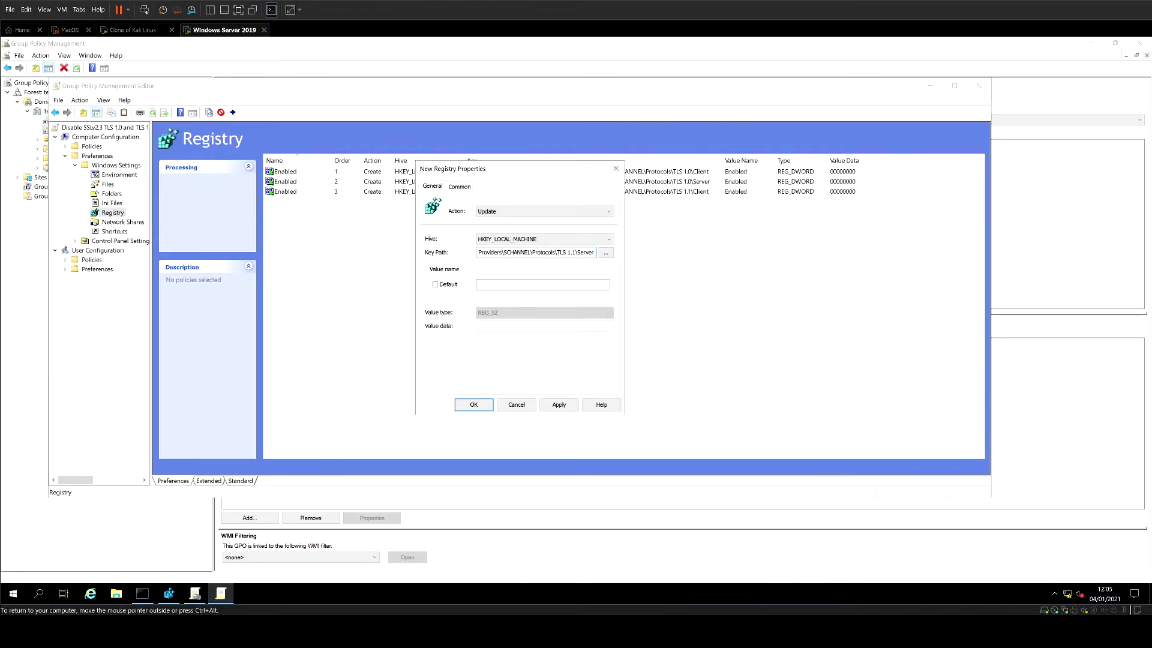
- Complete the TLS 1.1\Server item with value name Enabled, type REG_DWORD and data 0
left_click(566, 284)
type("Enabled")
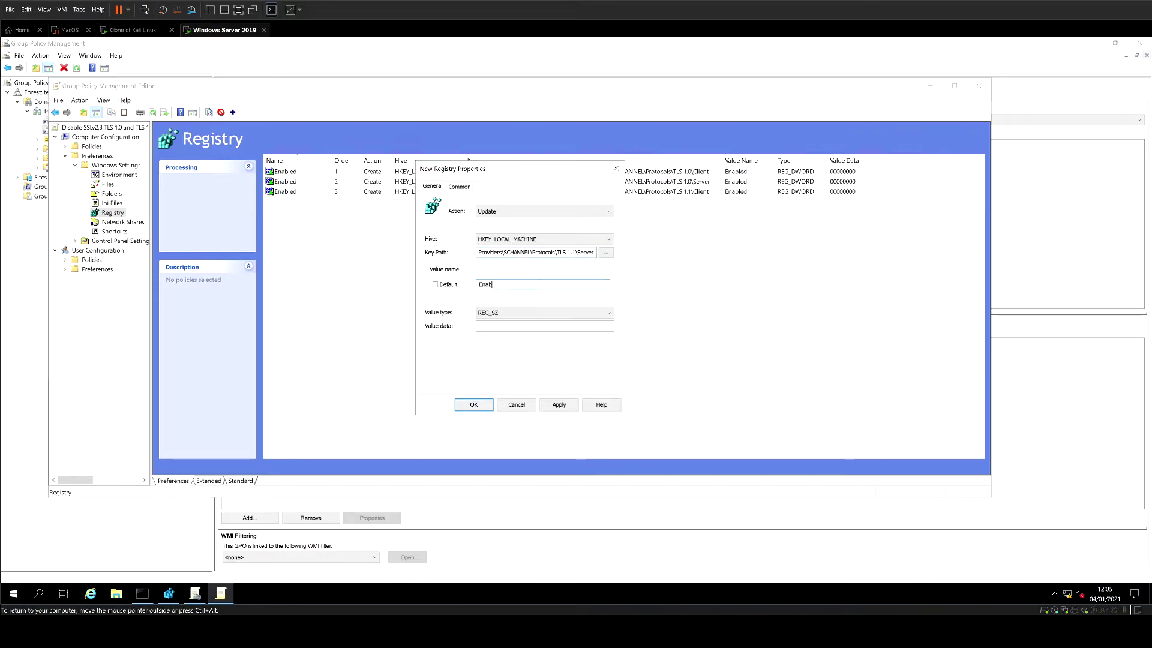
left_click(564, 313)
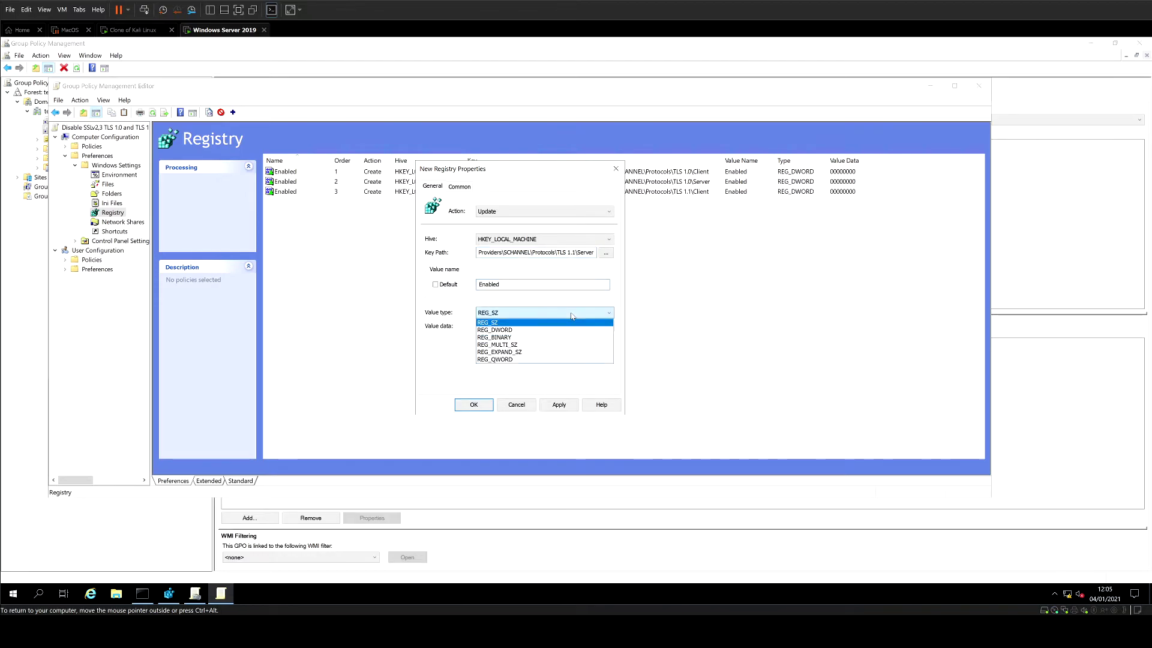
left_click(562, 330)
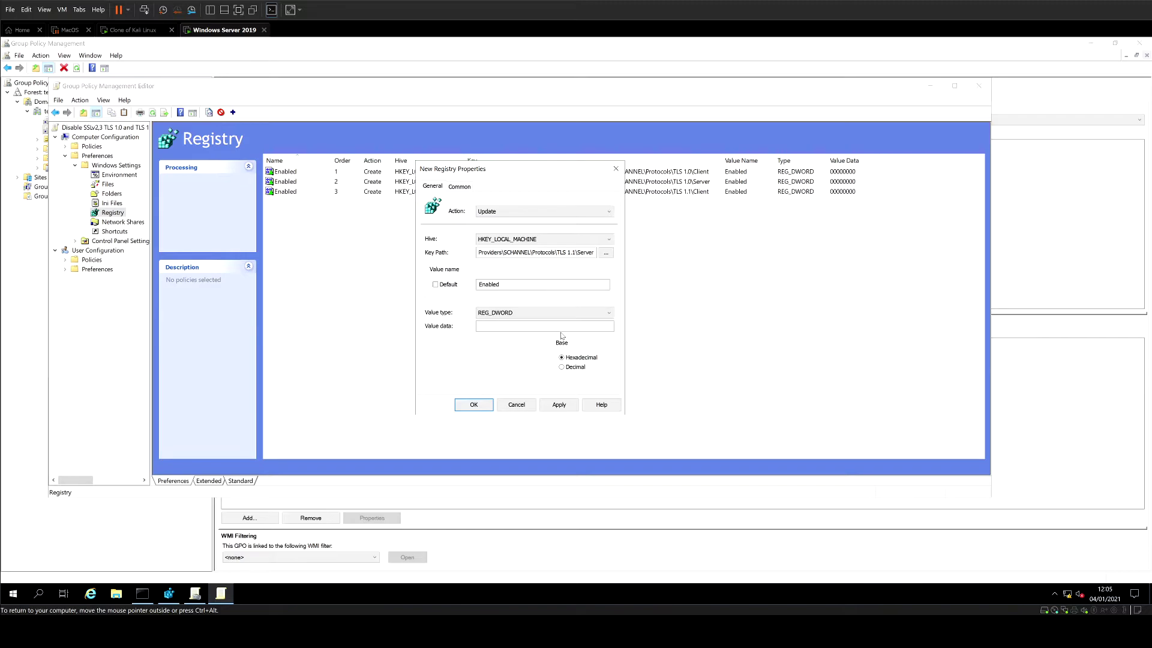
left_click(569, 326)
type("0")
left_click(483, 405)
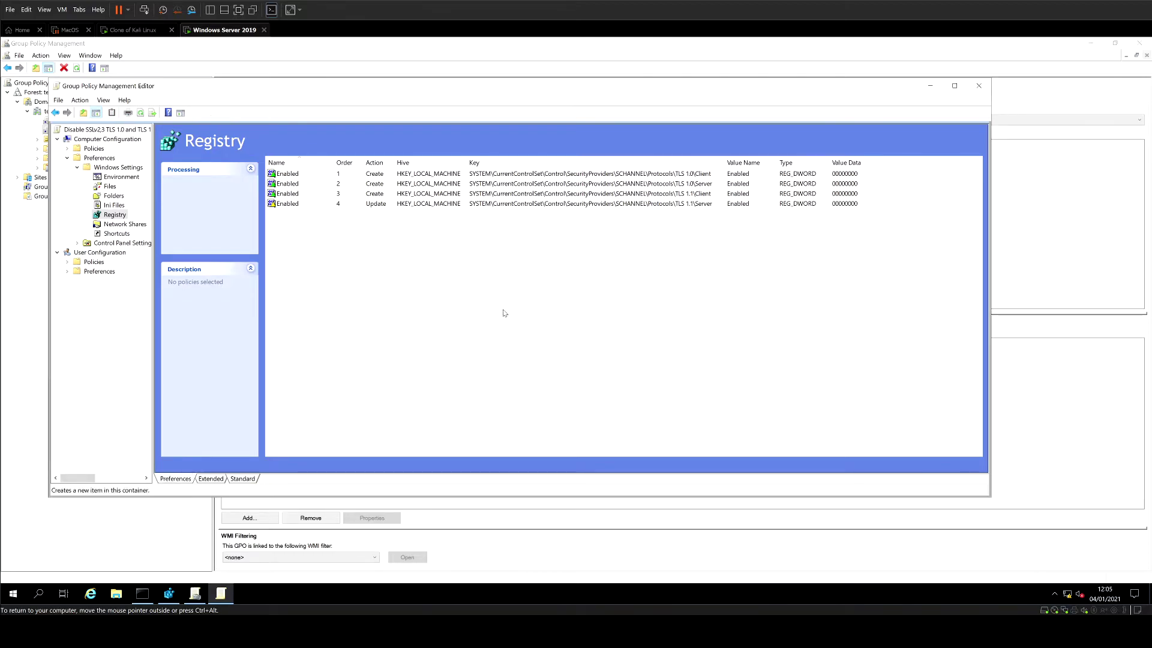
- Start a new registry item using the copied key path with TLS 1.0 replaced by SSL 2.0 for the Client key
right_click(469, 275)
mouse_move(535, 286)
left_click(571, 280)
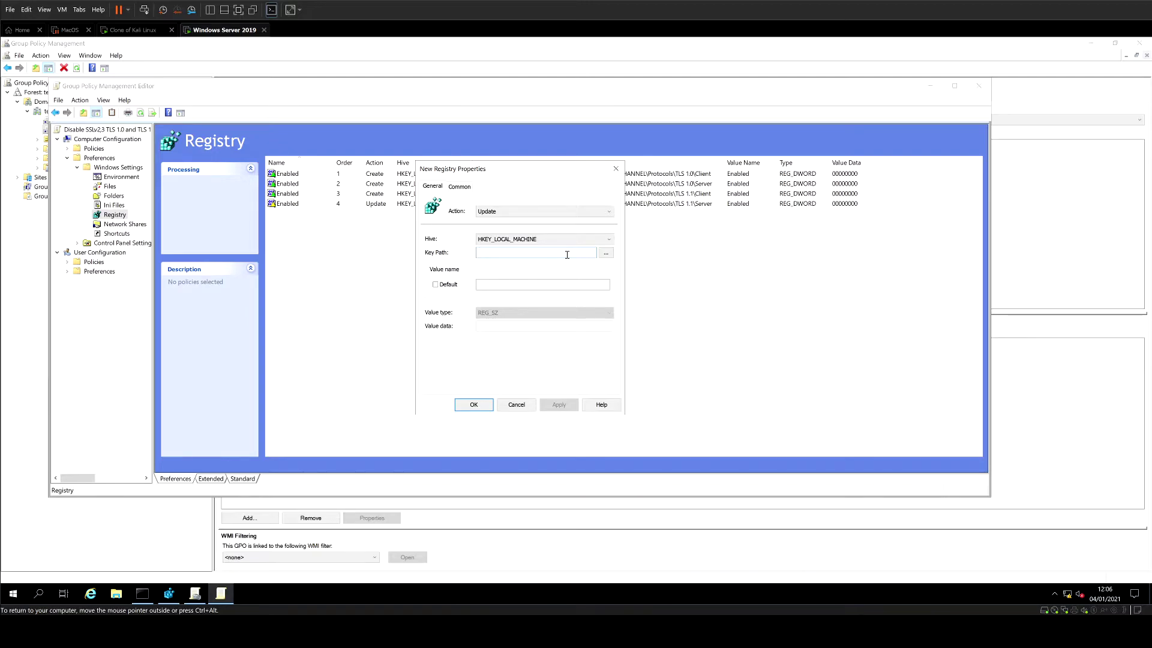
left_click(567, 253)
key("ctrl+v")
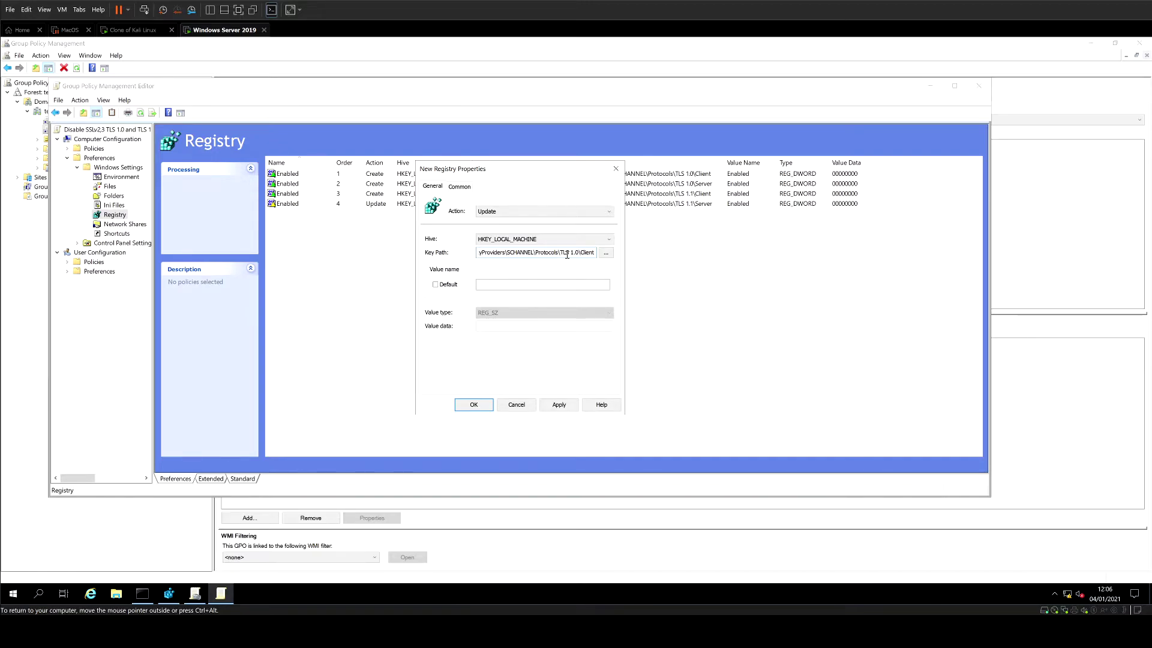
right_click(567, 254)
left_click(566, 255)
key("BackSpace")
key("BackSpace")
key("BackSpace")
key("BackSpace")
key("BackSpace")
key("BackSpace")
key("BackSpace")
key("BackSpace")
type("SSL 2.0\\")
- Complete the SSL 2.0\Client item with value name Enabled, type REG_DWORD and data 0
left_click(600, 284)
type("Enabled")
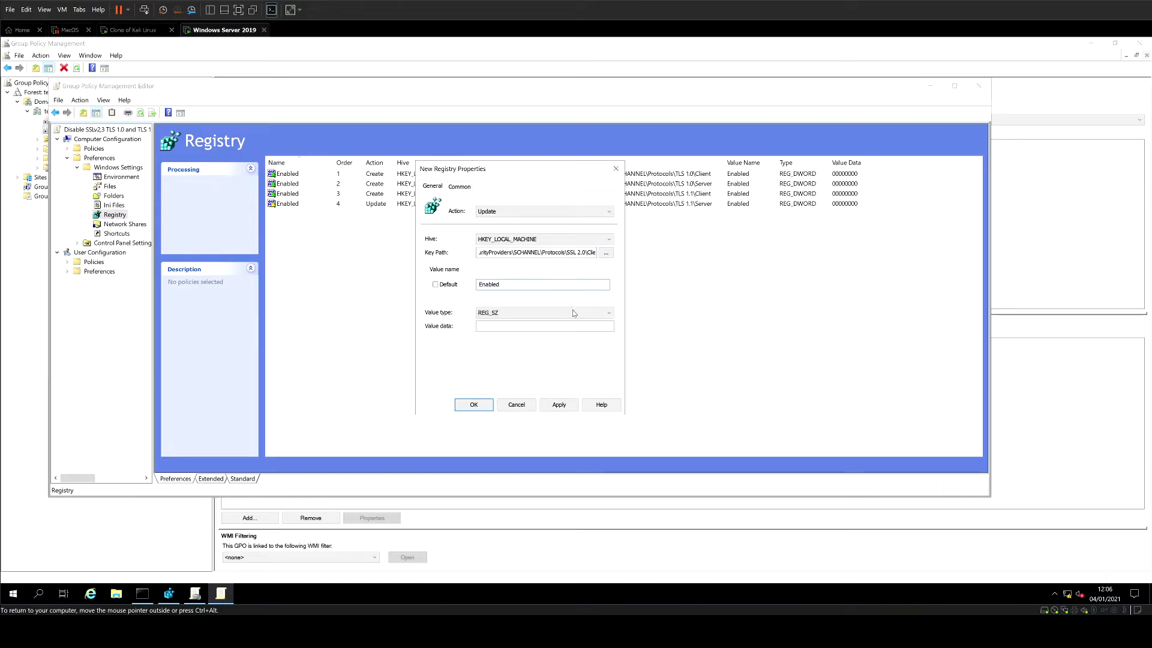
left_click(573, 313)
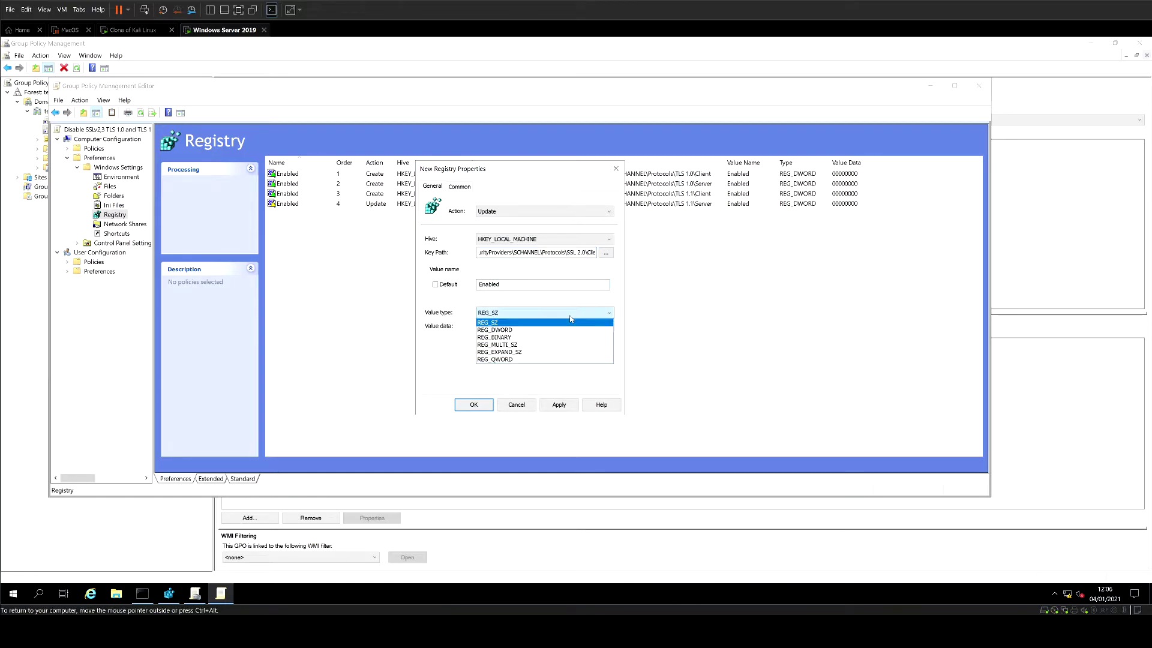
left_click(565, 330)
left_click(564, 327)
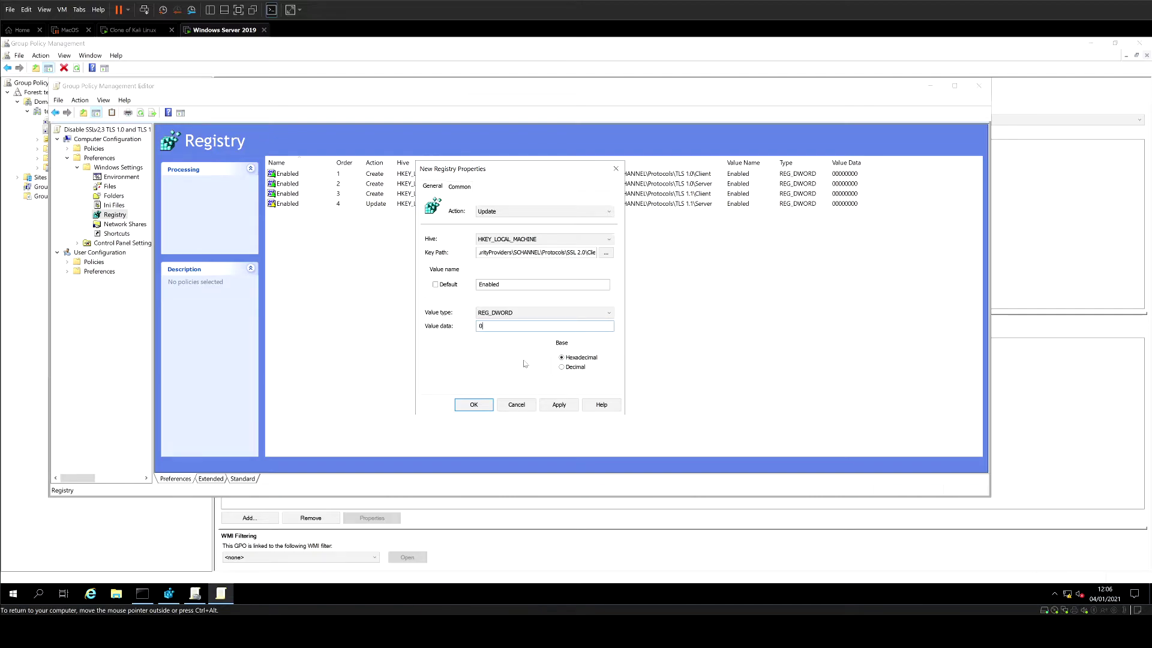
left_click(473, 405)
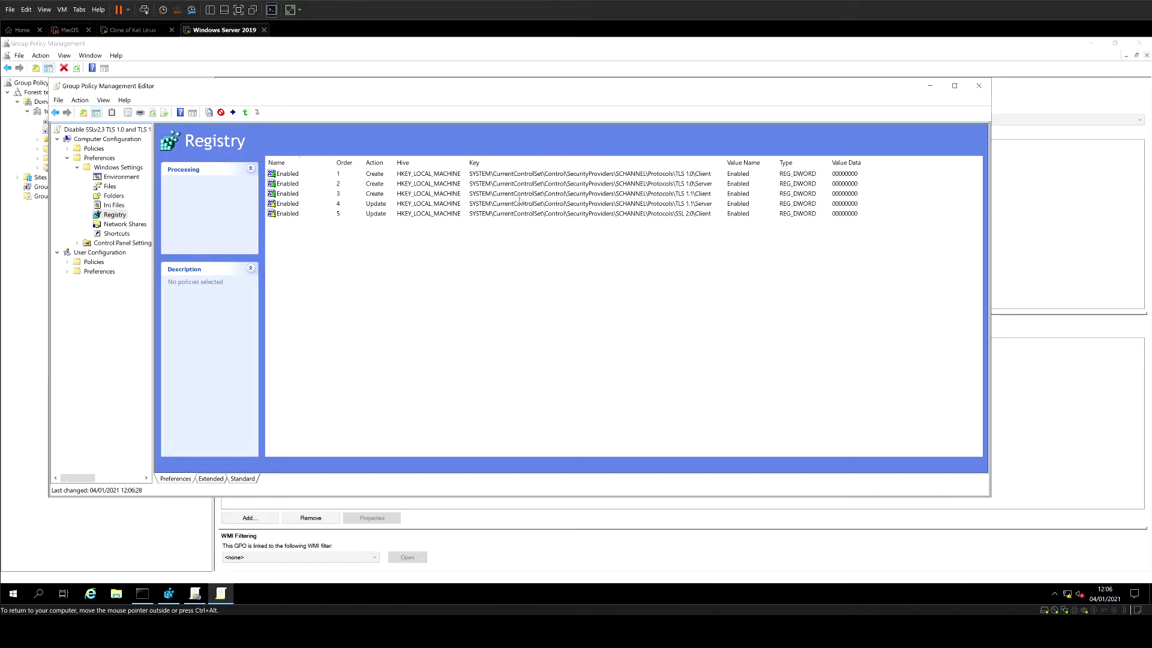
- Start a new registry item using the copied key path changed to SCHANNEL\Protocols\SSL 2.0\Server
right_click(460, 257)
mouse_move(483, 270)
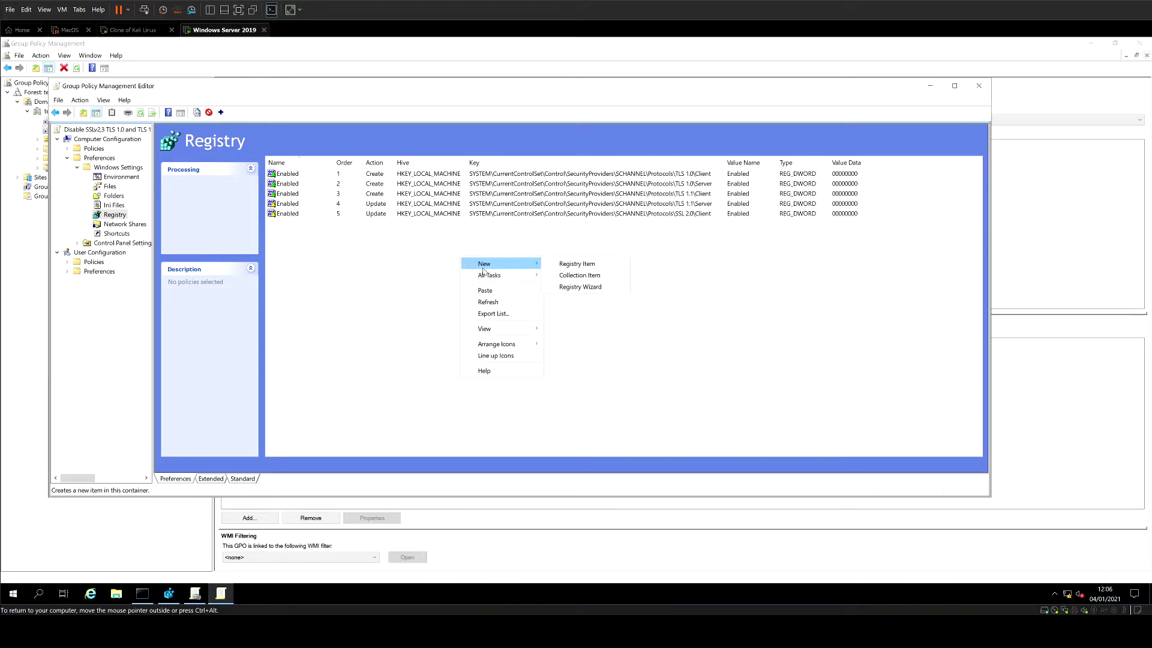
left_click(570, 264)
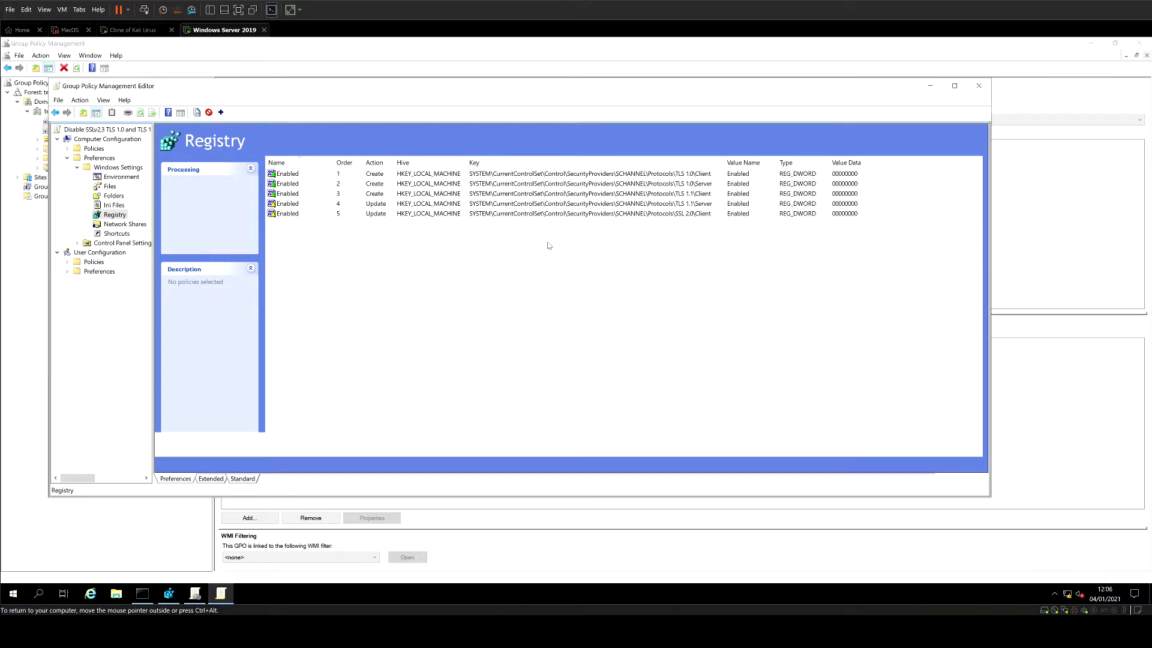
left_click(497, 254)
key("ctrl+v")
key("BackSpace")
key("BackSpace")
key("BackSpace")
key("BackSpace")
key("BackSpace")
type("SSL 2.0z\\Server")
key("BackSpace")
- Complete the SSL 2.0\Server item with value name Enabled, type REG_DWORD and data 0
left_click(509, 284)
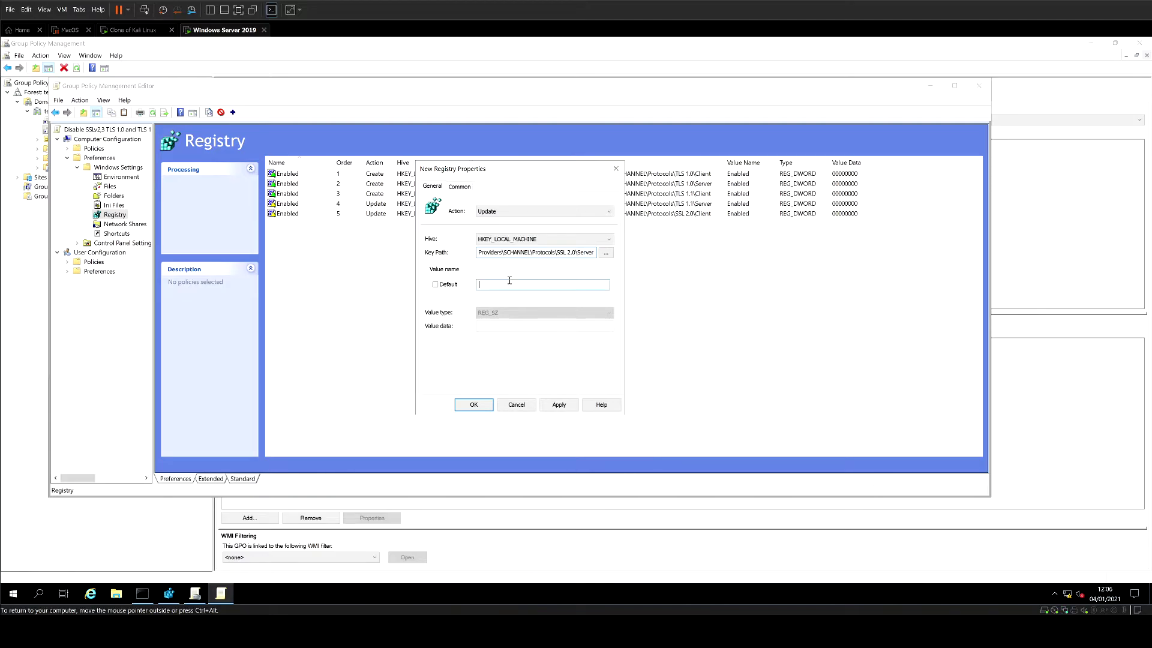
type("Enabled")
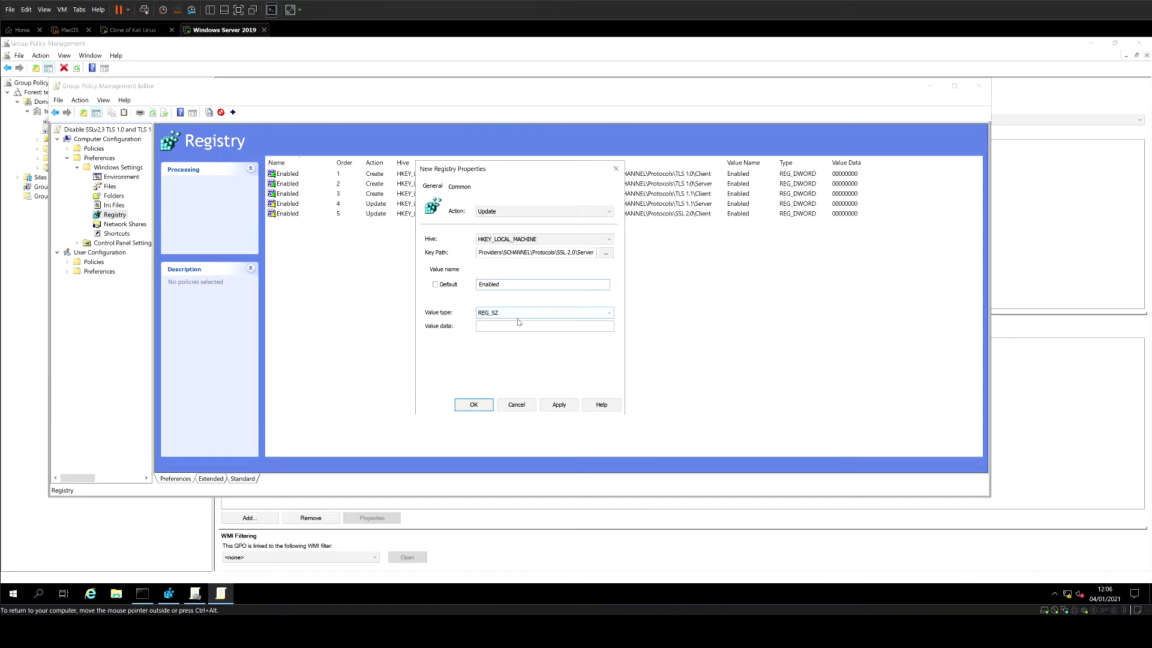
left_click(521, 315)
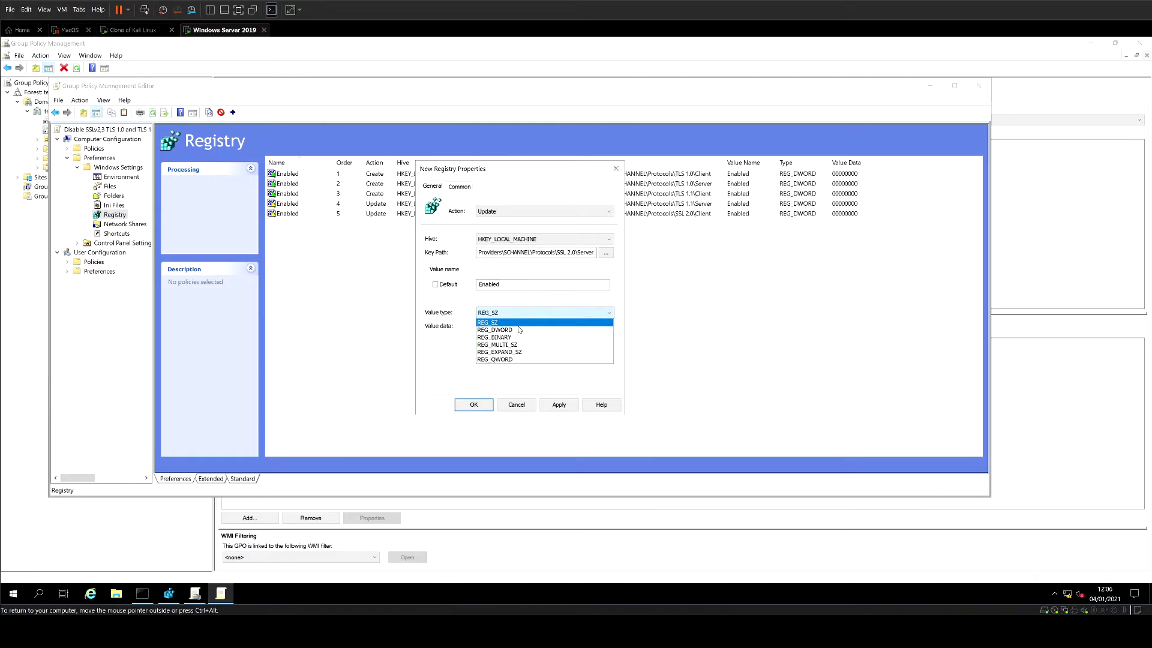
left_click(517, 329)
left_click(516, 330)
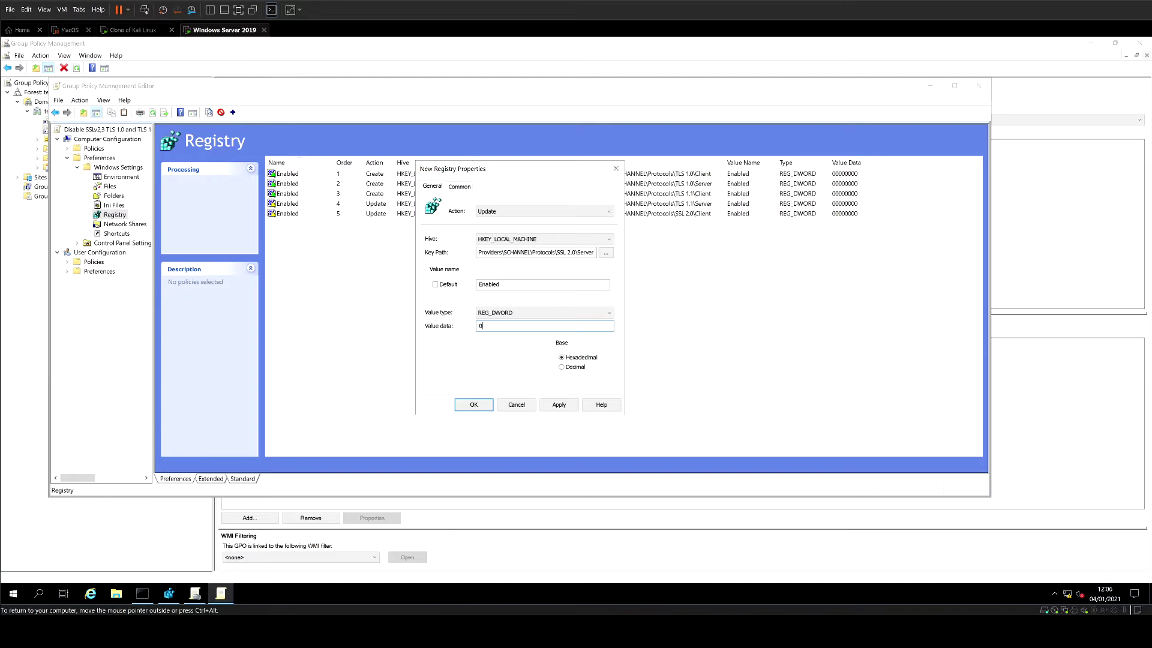
left_click(472, 404)
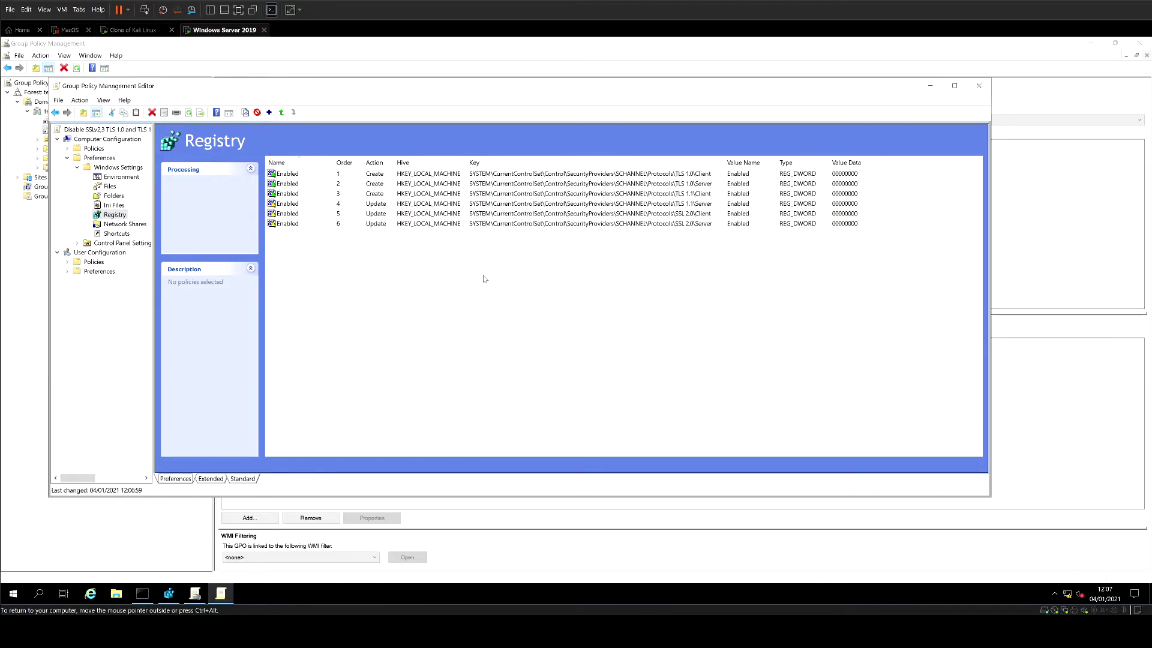
- Start a new registry item with action Create and the copied key path's TLS 1.0 part replaced by SSL 3.0
right_click(488, 237)
mouse_move(531, 245)
left_click(580, 243)
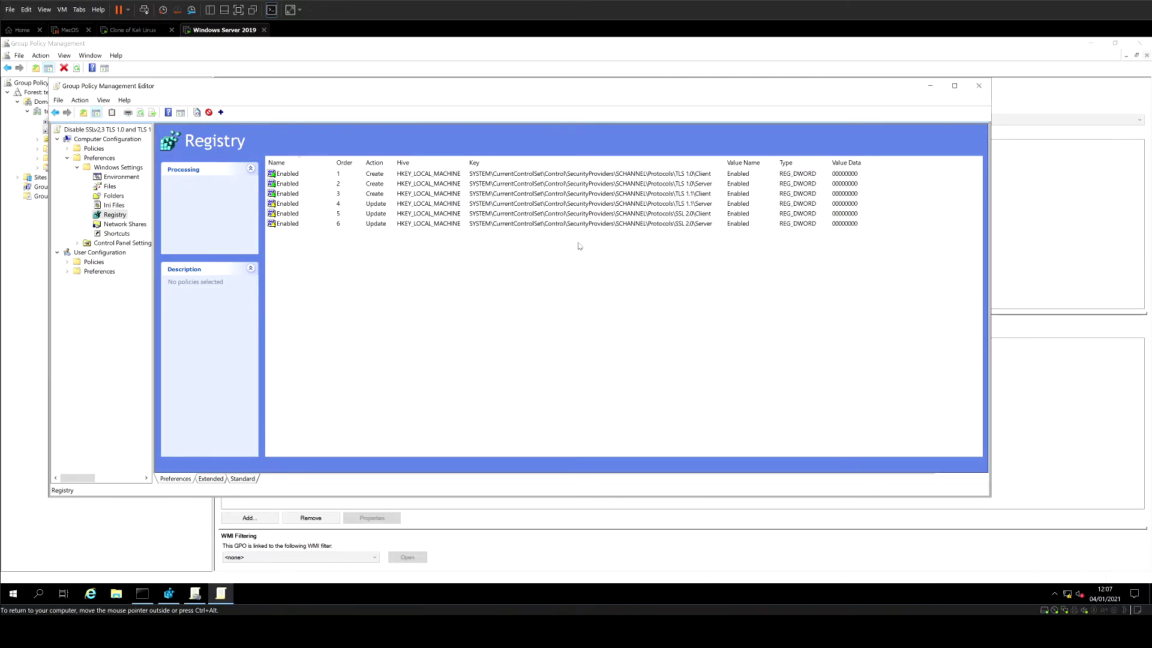
left_click(561, 251)
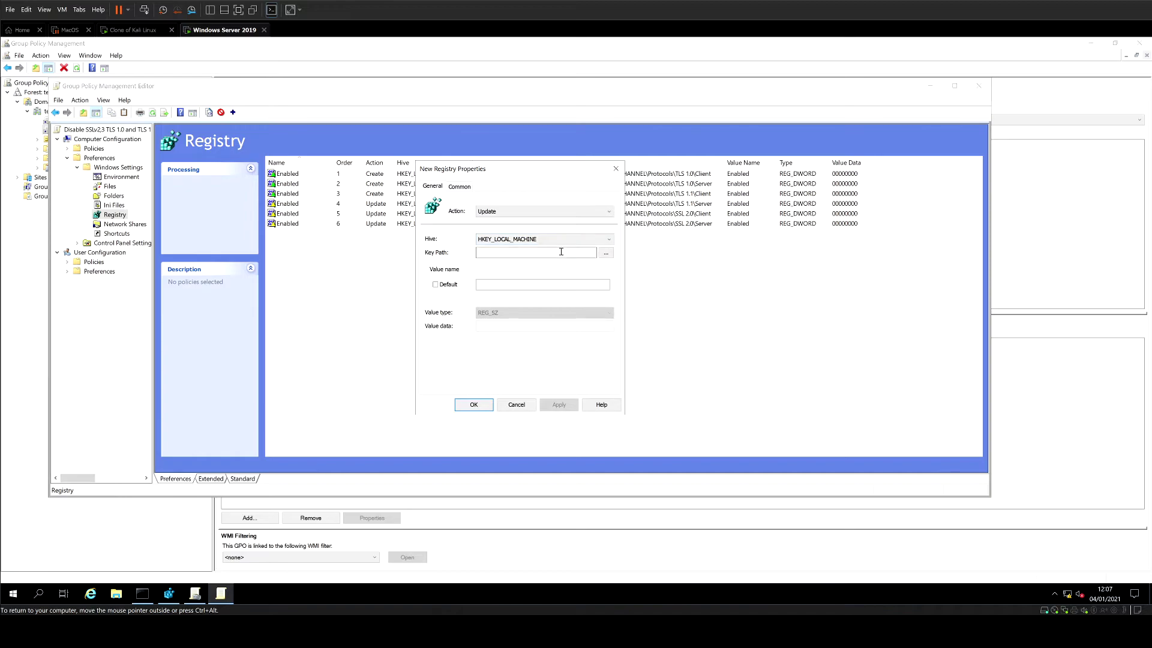
key("ctrl+v")
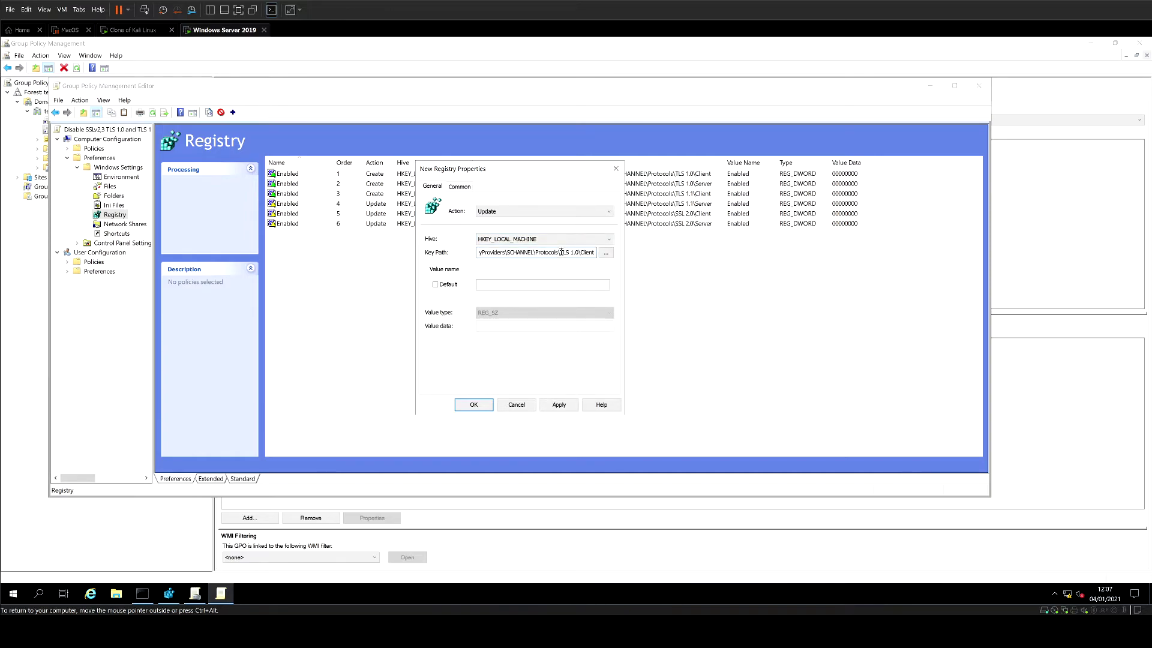
left_click(543, 212)
left_click(542, 219)
key("BackSpace")
key("BackSpace")
key("BackSpace")
key("BackSpace")
key("BackSpace")
key("BackSpace")
key("BackSpace")
key("BackSpace")
key("BackSpace")
key("BackSpace")
key("BackSpace")
key("BackSpace")
key("BackSpace")
key("BackSpace")
type("SSL 3.")
type("0\\Enabled")
- Correct the last part of the new item's SSL 3.0 key path to Server
left_click(597, 285)
key("shift+Tab")
key("Tab")
key("shift+Tab")
key("shift+Tab")
left_click_drag(577, 253, 653, 261)
key("BackSpace")
key("BackSpace")
type("Server")
- Complete the SSL 3.0\Server item with value name Enabled, type REG_DWORD and data 0
left_click(603, 288)
type("Enabled")
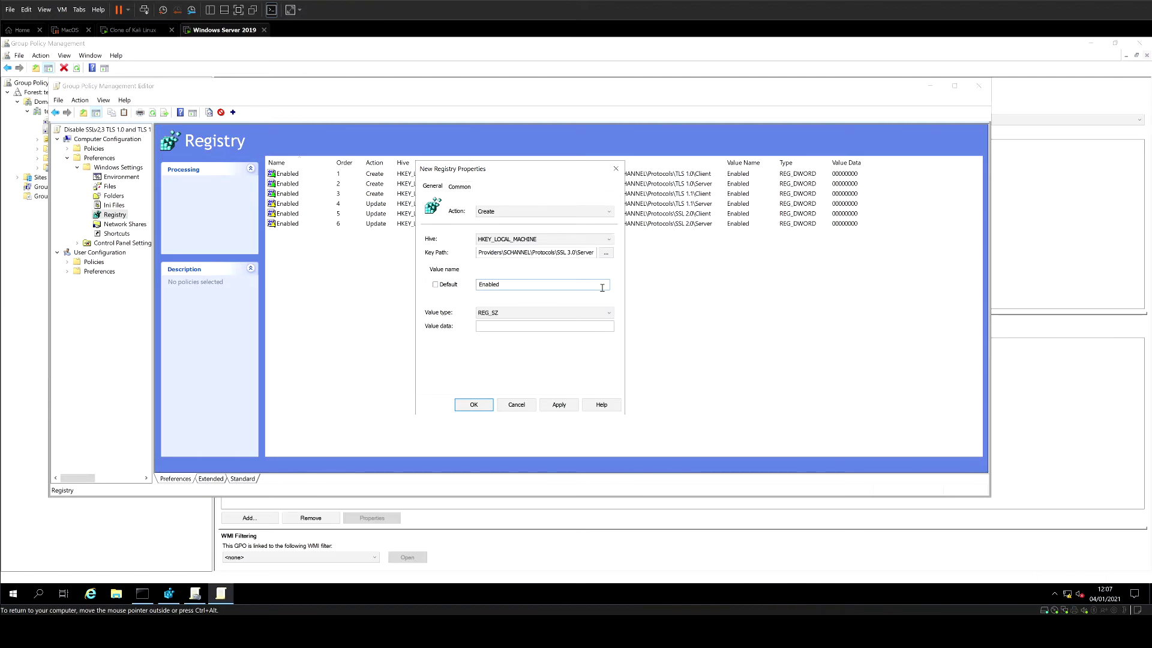
left_click(582, 314)
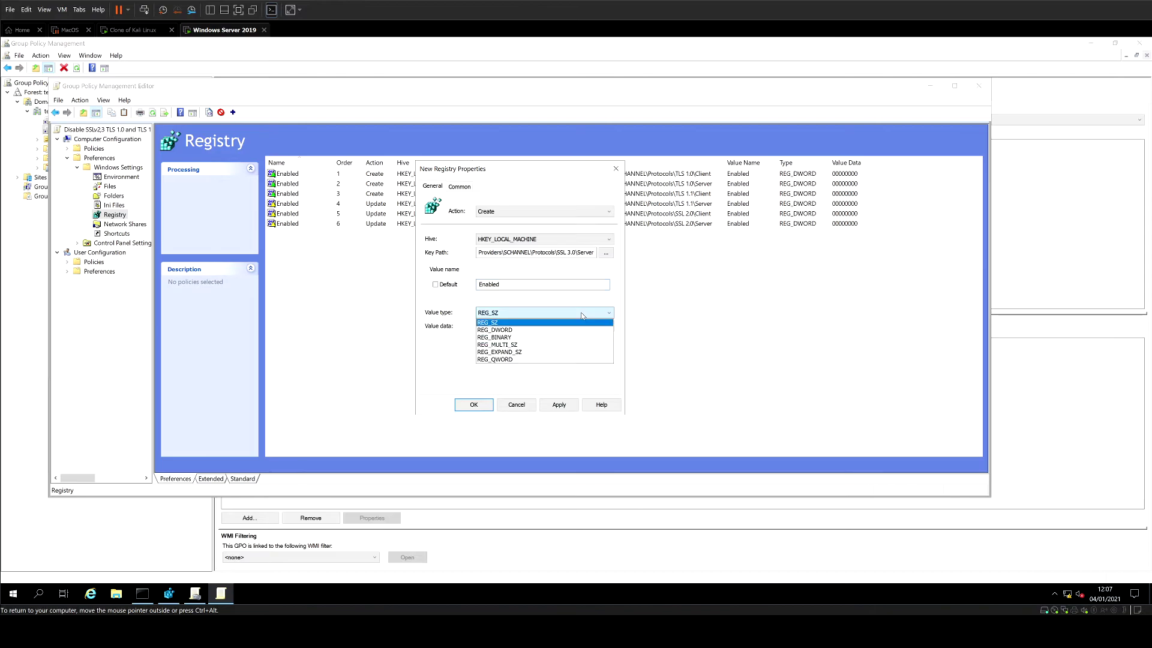
left_click(546, 331)
left_click(544, 327)
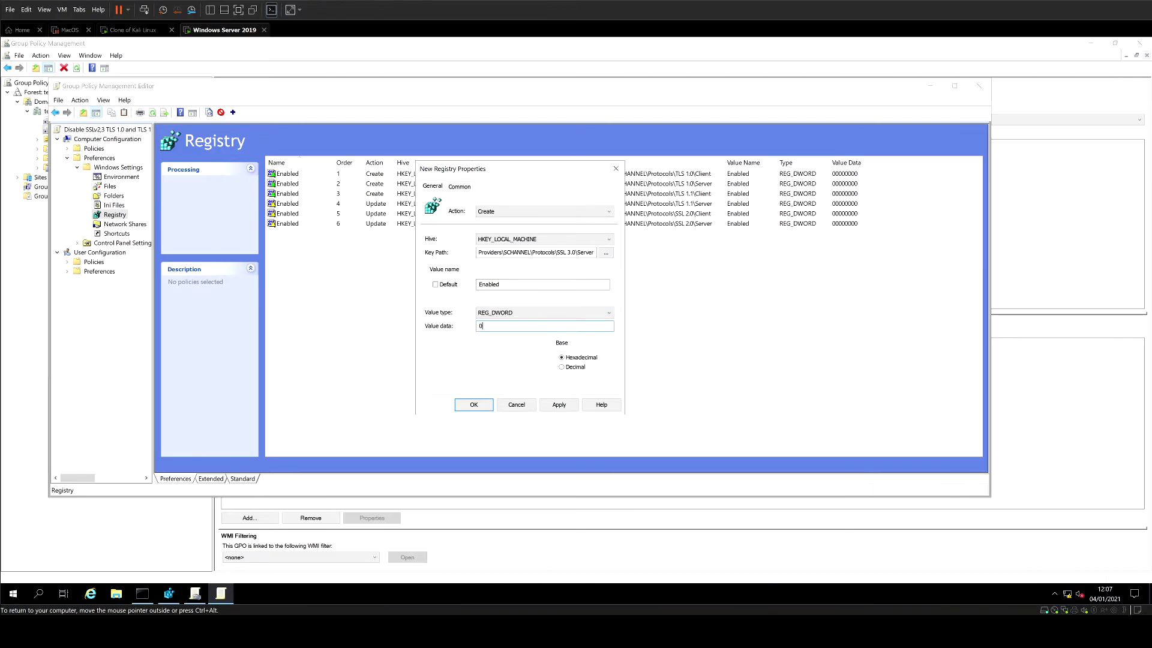
type("0")
left_click(474, 404)
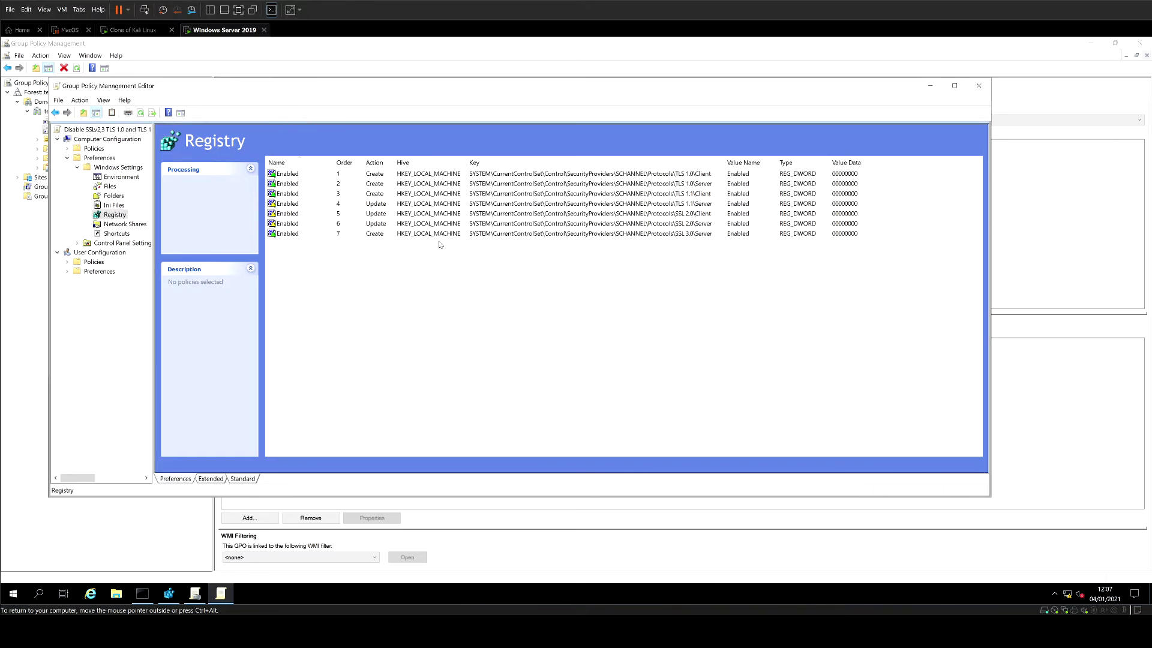
- Start a new registry item with action Create and the copied key path changed to SCHANNEL\Protocols\SSL 3.0\Client
right_click(439, 243)
mouse_move(474, 249)
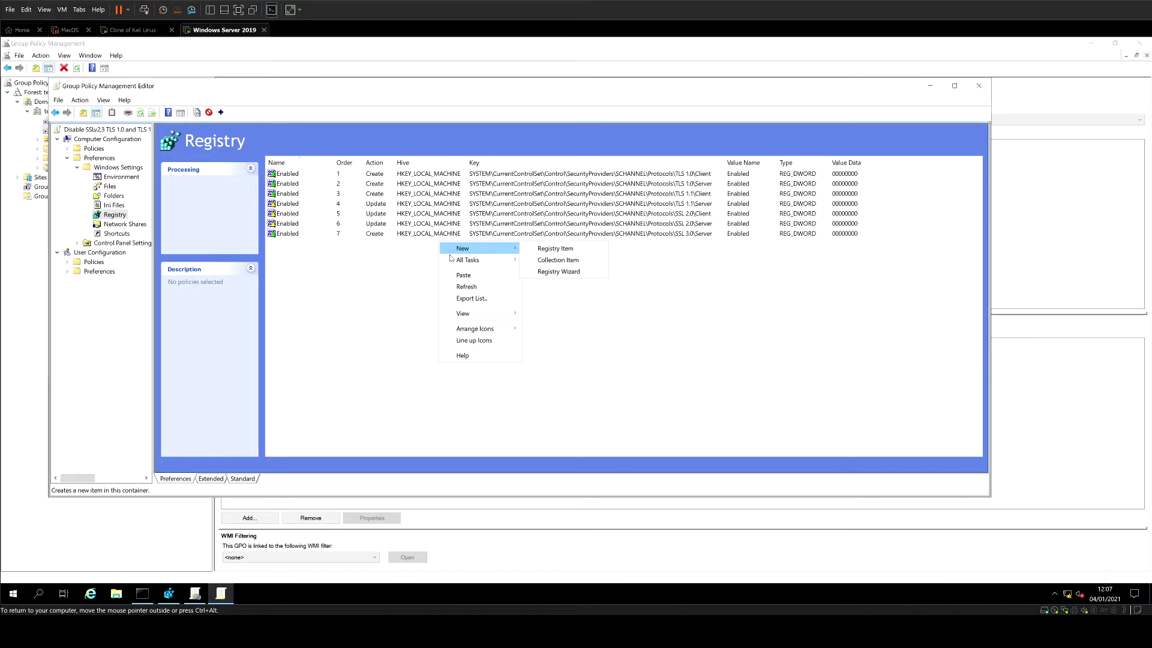
left_click(578, 252)
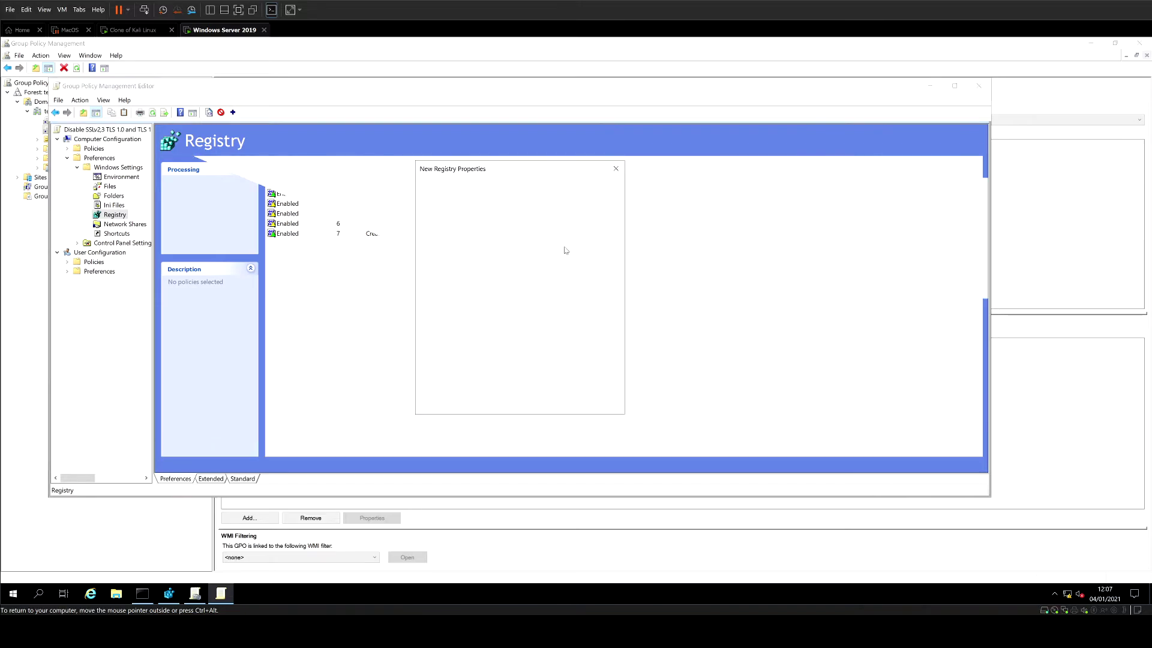
left_click(537, 212)
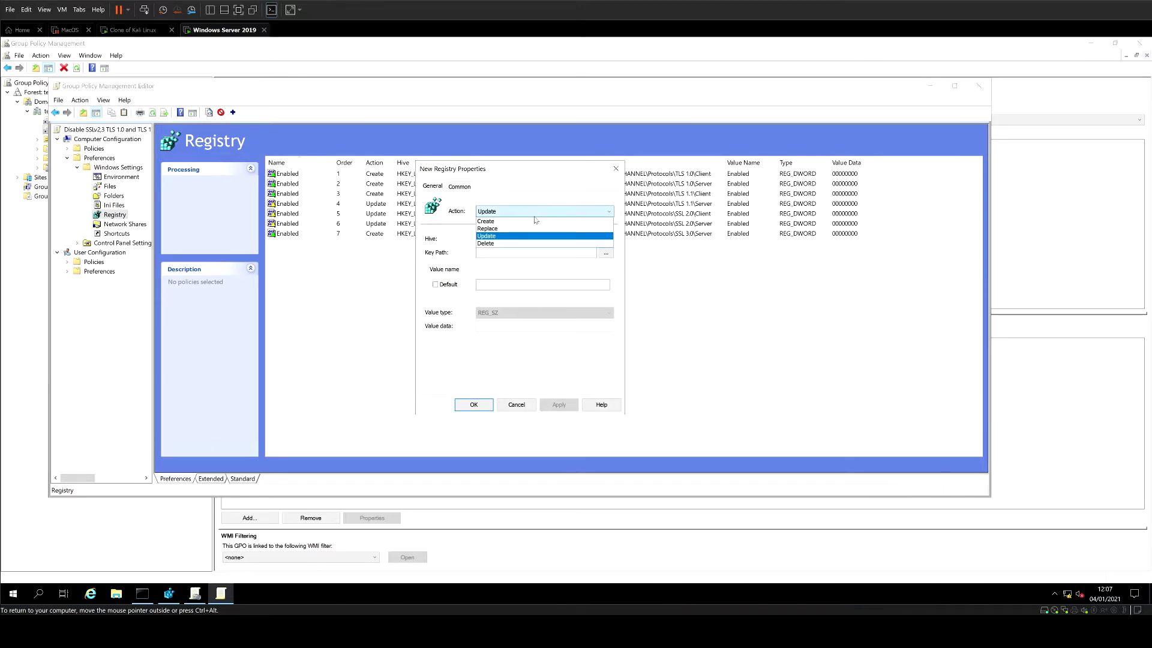
left_click(534, 222)
left_click(530, 253)
type("SYSTEM\\CurrentControlSet\\Control\\SecurityProviders\\SCHANNEL\\Protocols\\TLS 1.0\\Client")
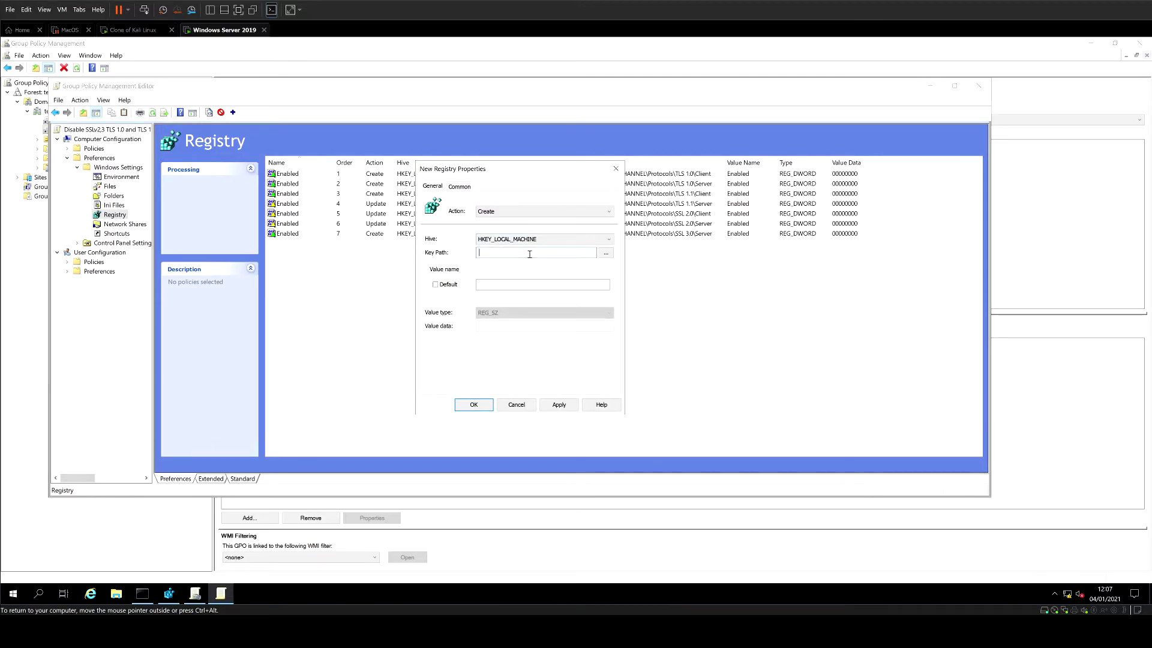
key("BackSpace")
key("BackSpace")
key("BackSpace")
key("BackSpace")
key("BackSpace")
key("BackSpace")
key("BackSpace")
key("BackSpace")
key("BackSpace")
key("BackSpace")
key("BackSpace")
key("BackSpace")
key("BackSpace")
key("BackSpace")
type("SSL 3.0\\Client")
- Complete the SSL 3.0\Client item with value name Enabled, type REG_DWORD and data 0
left_click(513, 285)
type("Enabled")
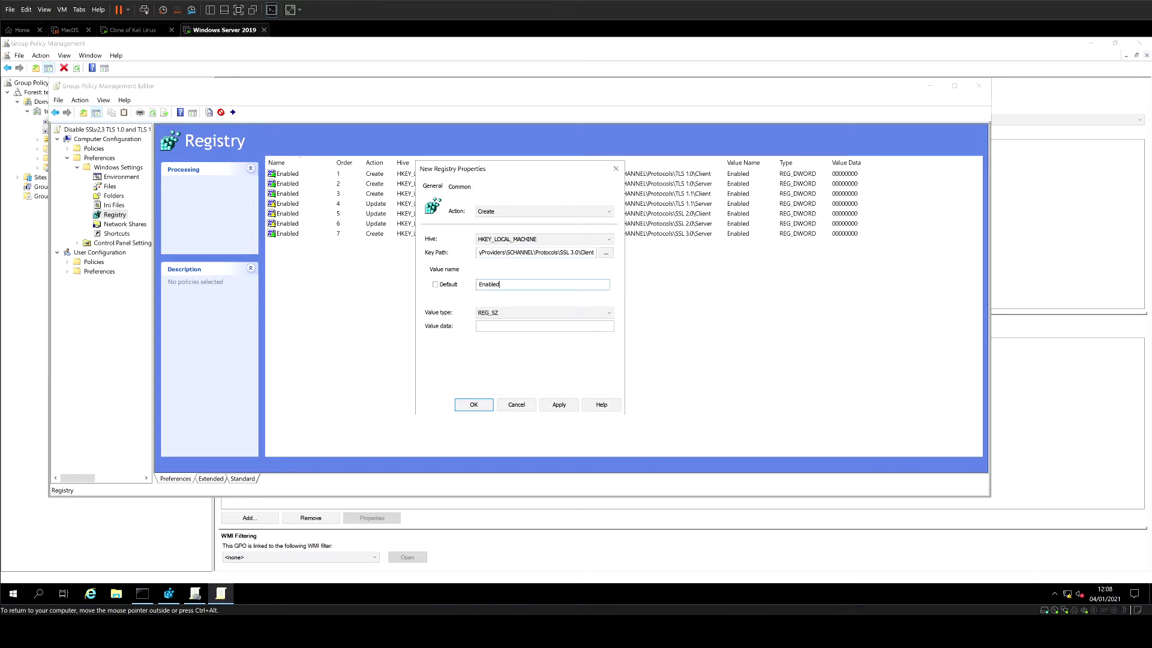
left_click(522, 311)
left_click(520, 329)
left_click(519, 326)
left_click(474, 404)
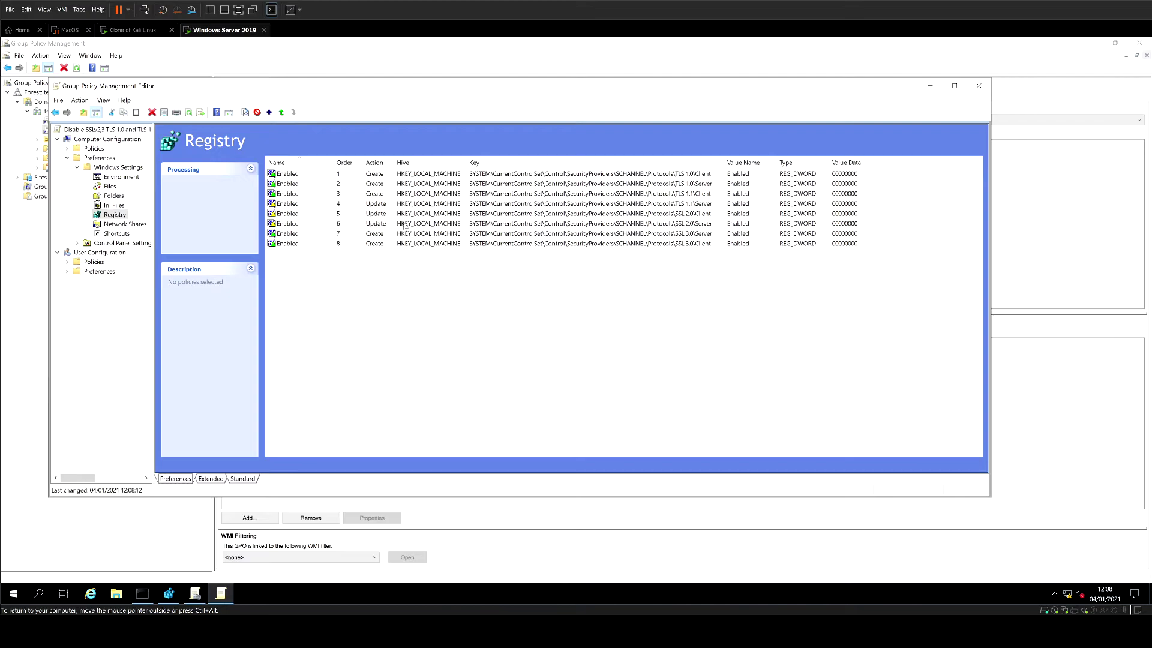
- Change the action of the existing SSL 2.0\Server and SSL 2.0\Client registry items to Create
double_click(404, 225)
left_click(499, 215)
left_click(498, 221)
left_click(474, 405)
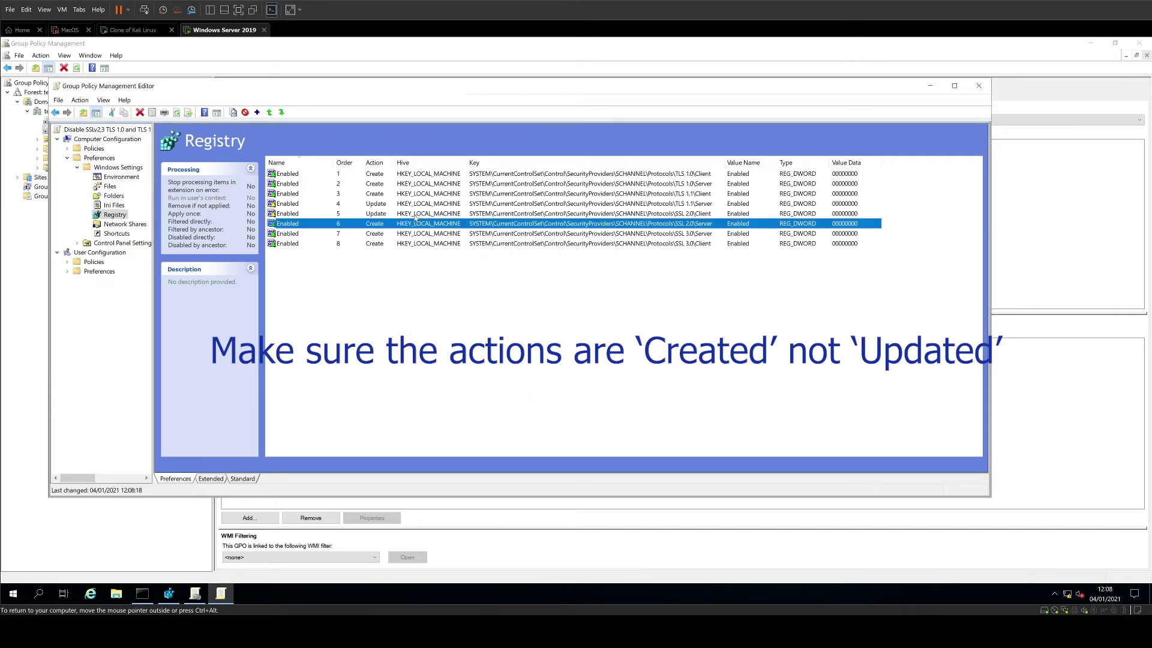
double_click(415, 215)
left_click(490, 213)
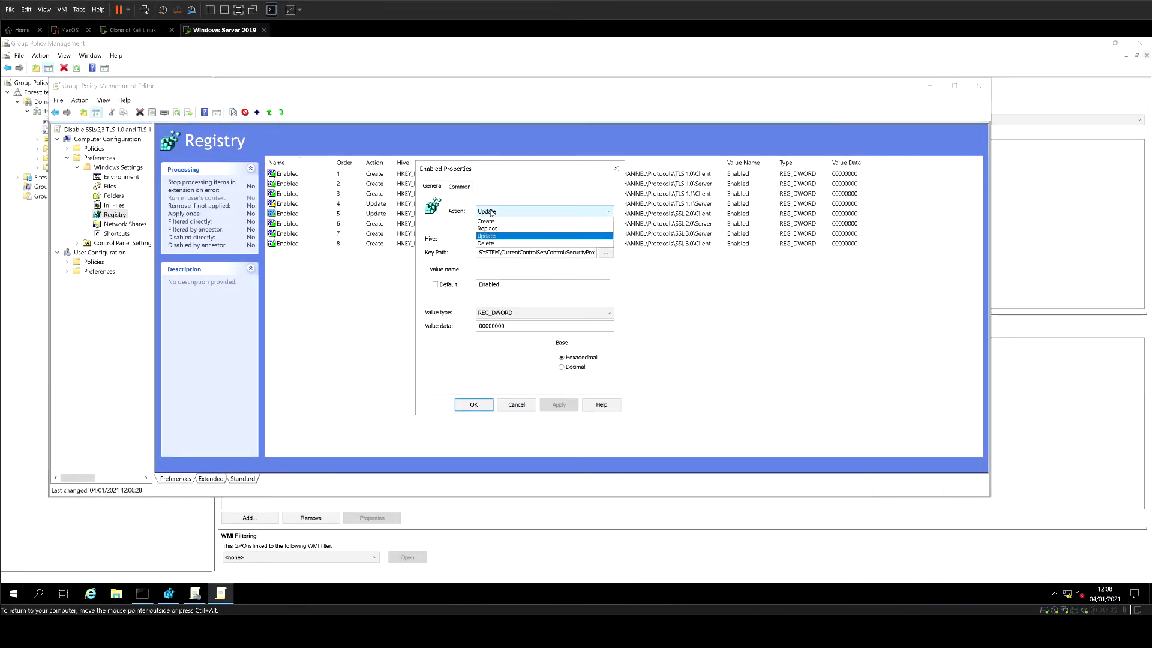
left_click(487, 222)
left_click(474, 404)
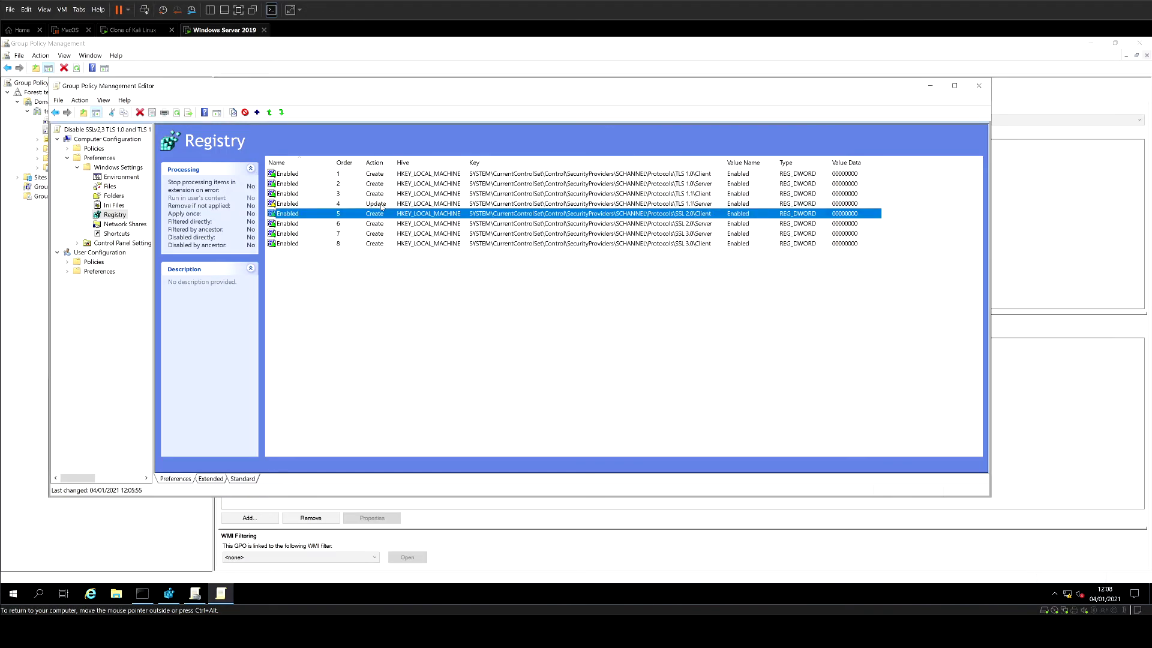
- Change the action of the existing TLS 1.1\Server registry item to Create
double_click(381, 205)
left_click(492, 213)
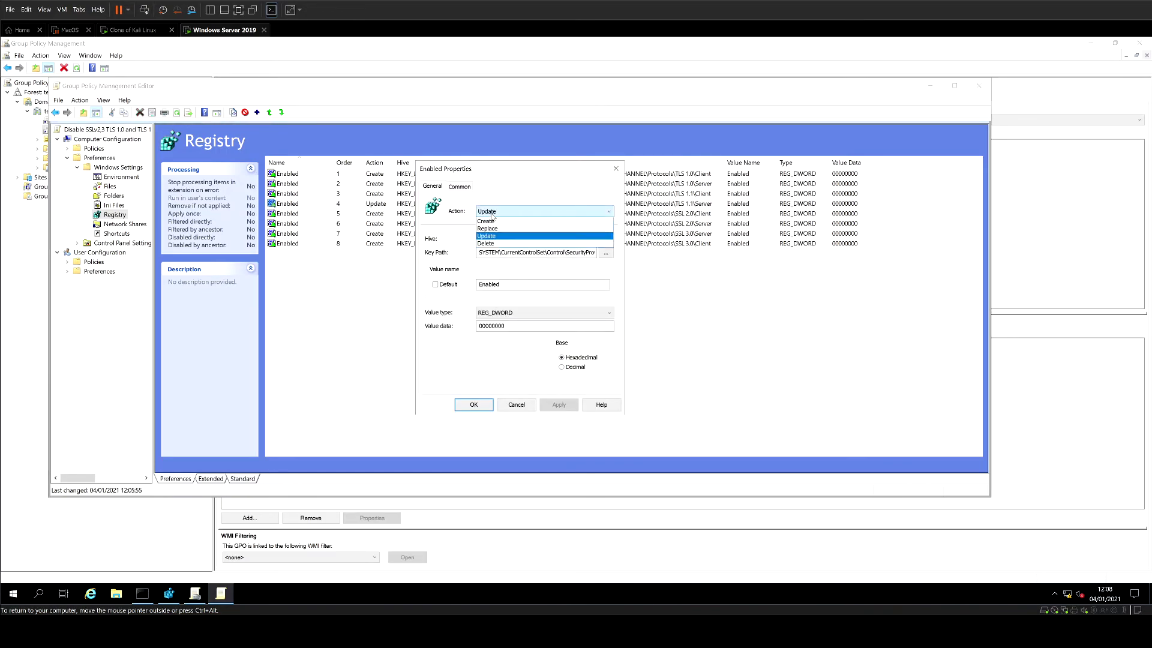
left_click(492, 220)
left_click(486, 406)
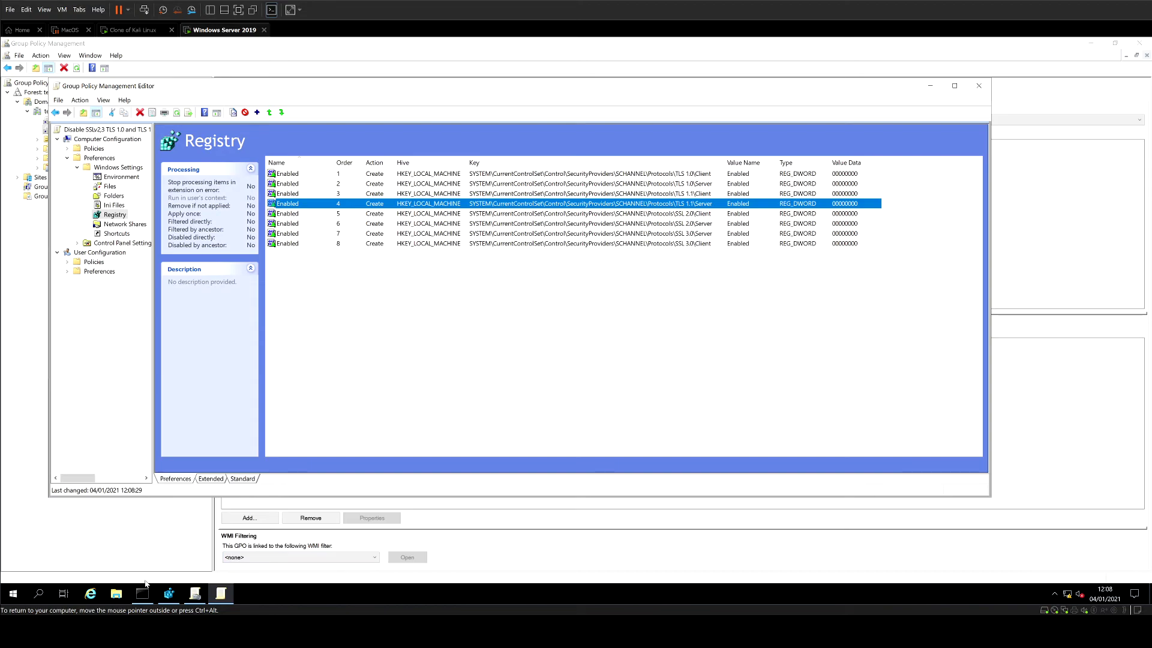
- Switch to Command Prompt and force a group policy update with gpupdate /force
left_click(170, 594)
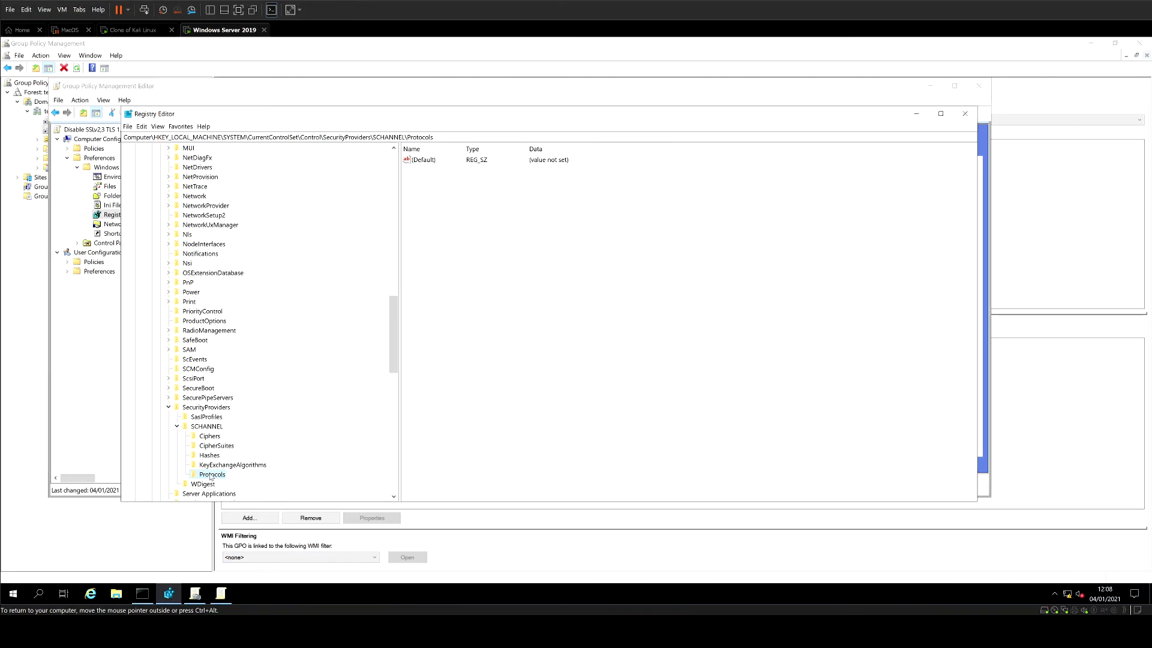
left_click(145, 595)
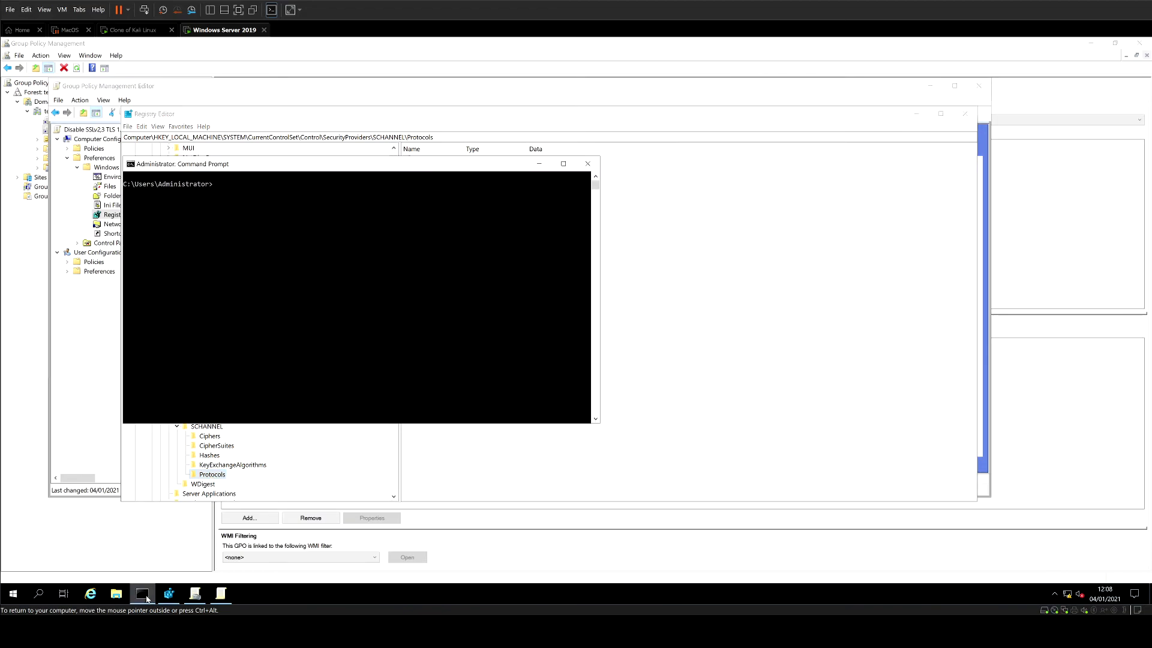
type("gpupdate")
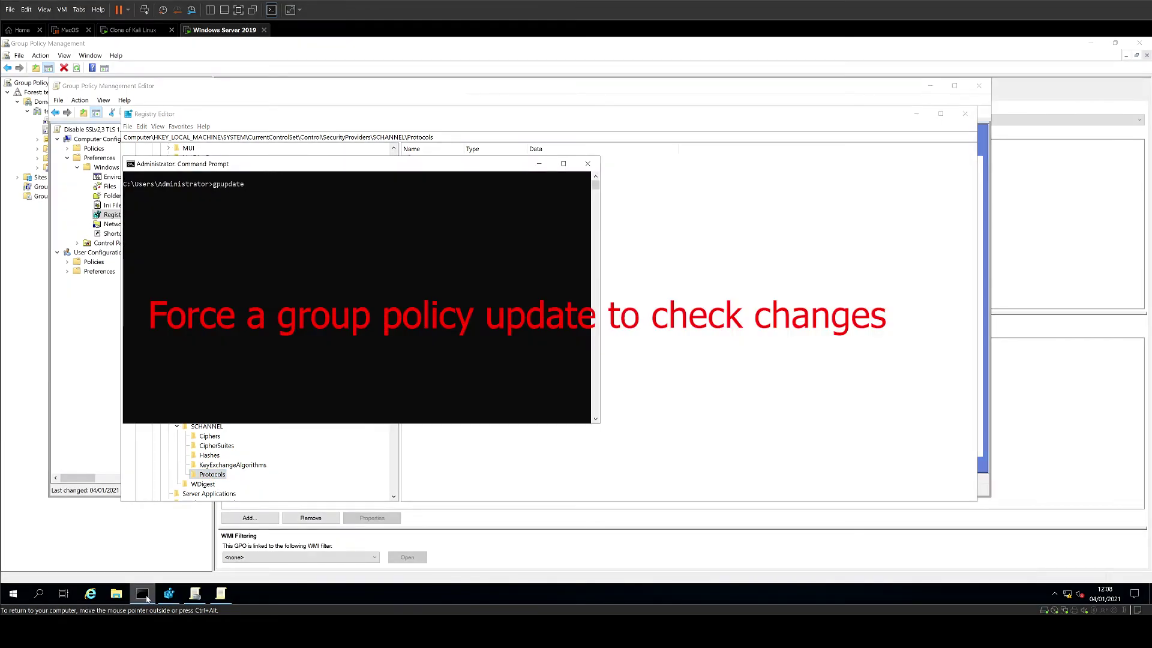
type(" /force")
key("Return")
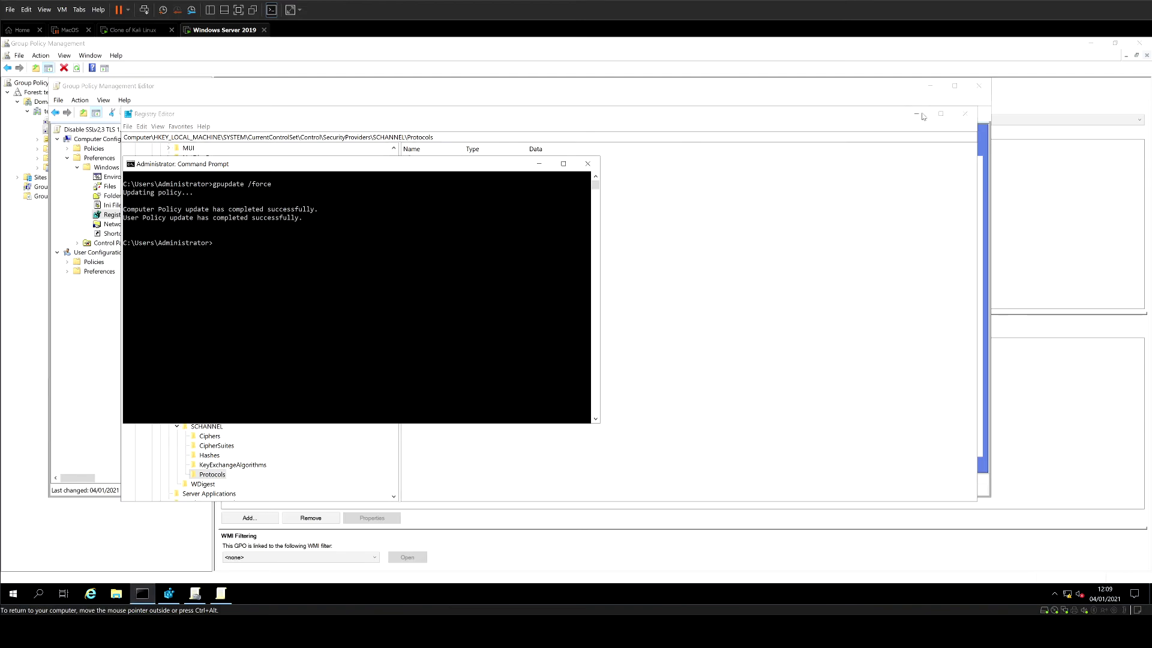
- Switch to Registry Editor, refresh the registry view and expand the Protocols key under SCHANNEL
left_click(860, 252)
right_click(550, 208)
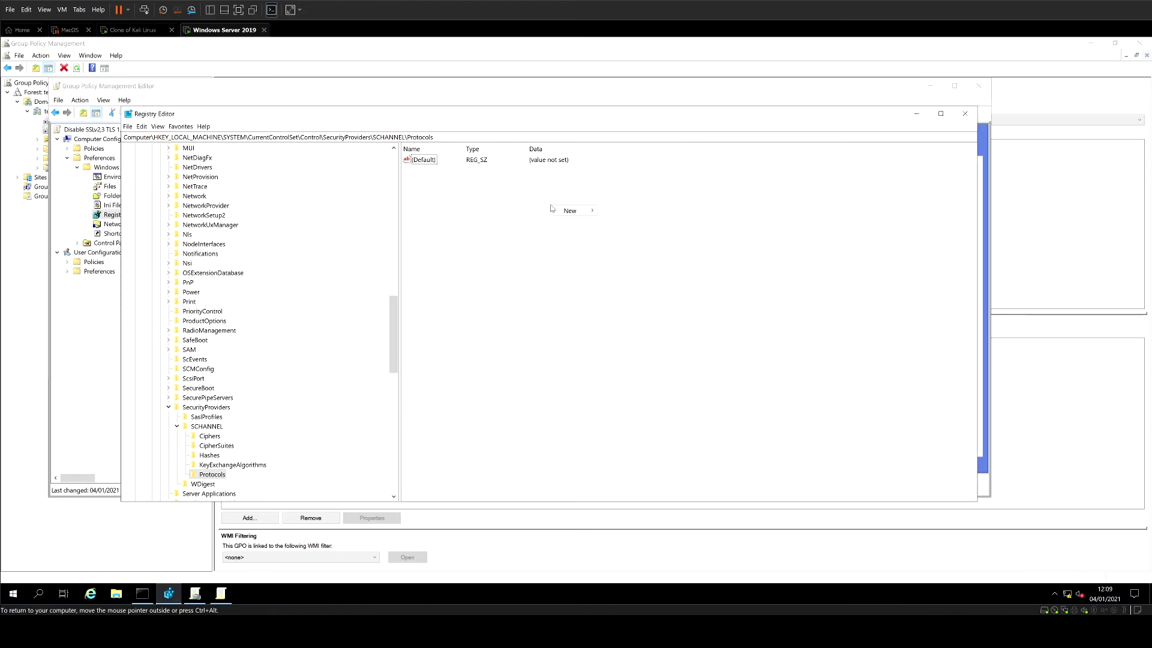
left_click(141, 126)
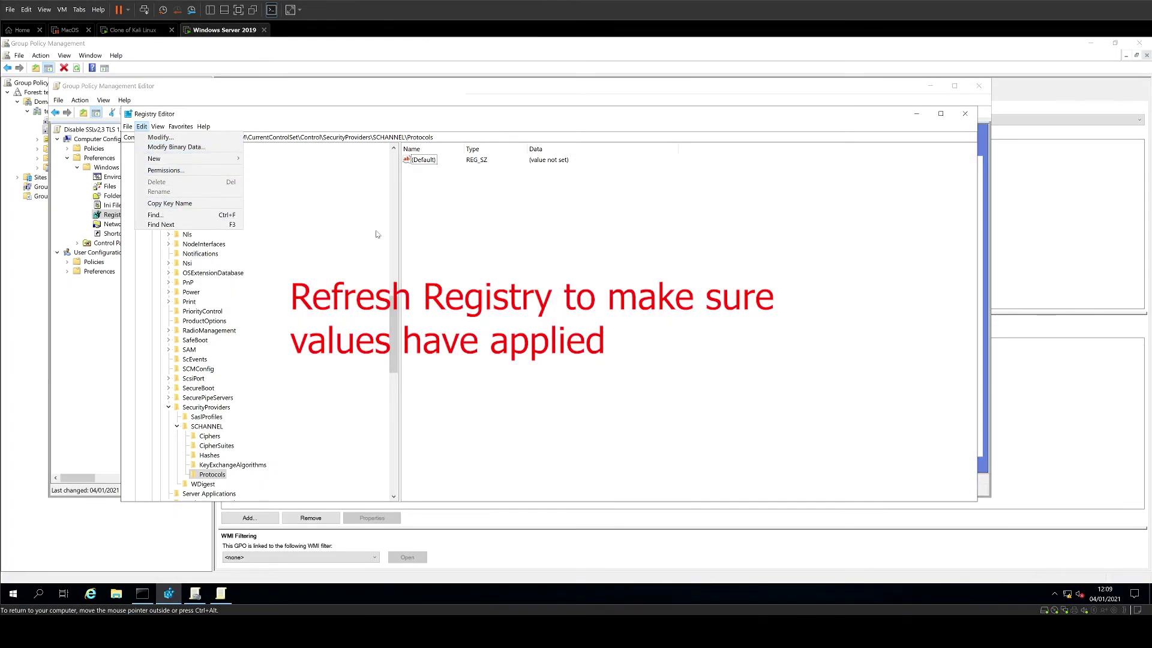
left_click(475, 273)
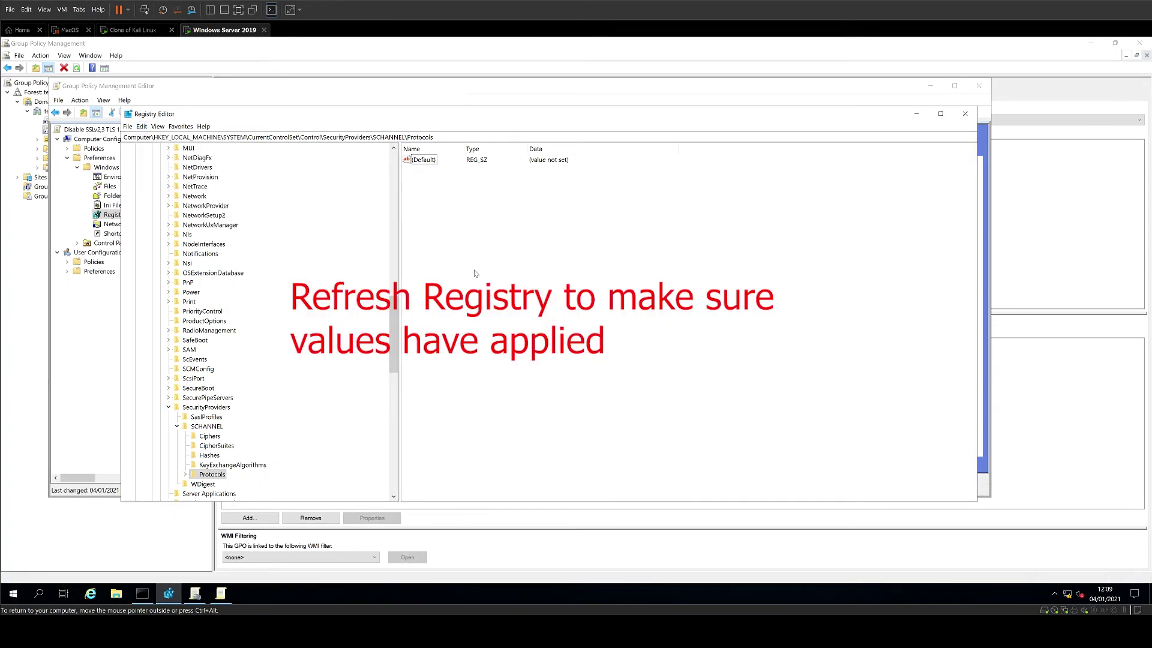
left_click(186, 474)
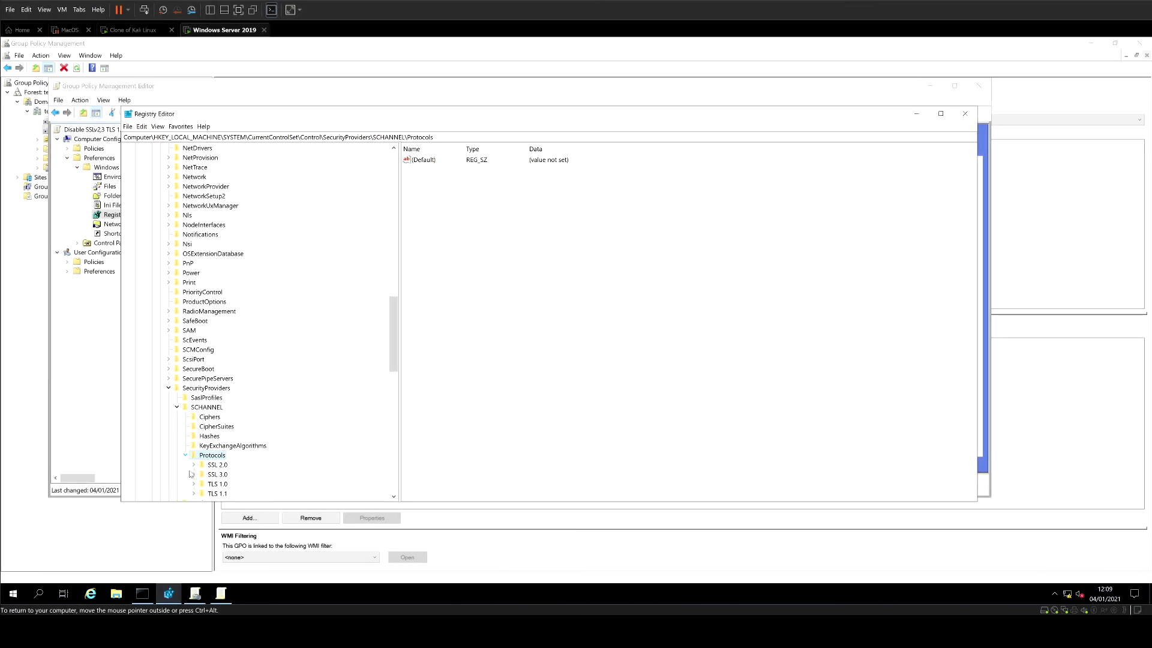
scroll(260, 432, "down", 5)
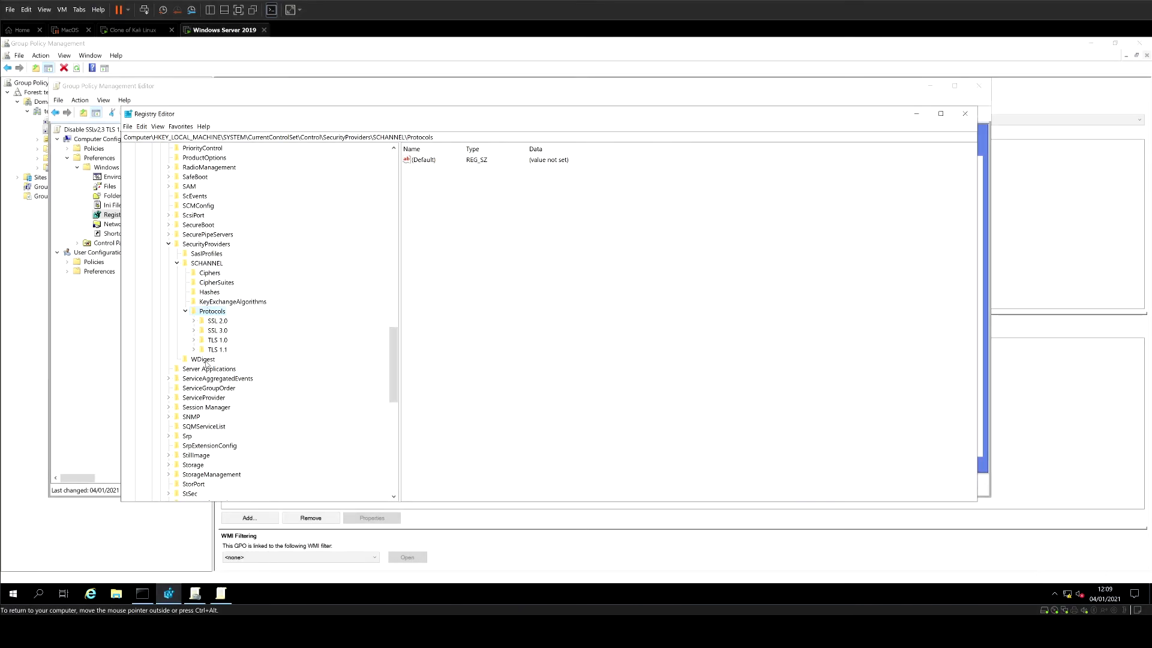
- Check the Enabled values in the Client and Server subkeys of SSL 2.0 and SSL 3.0
double_click(215, 322)
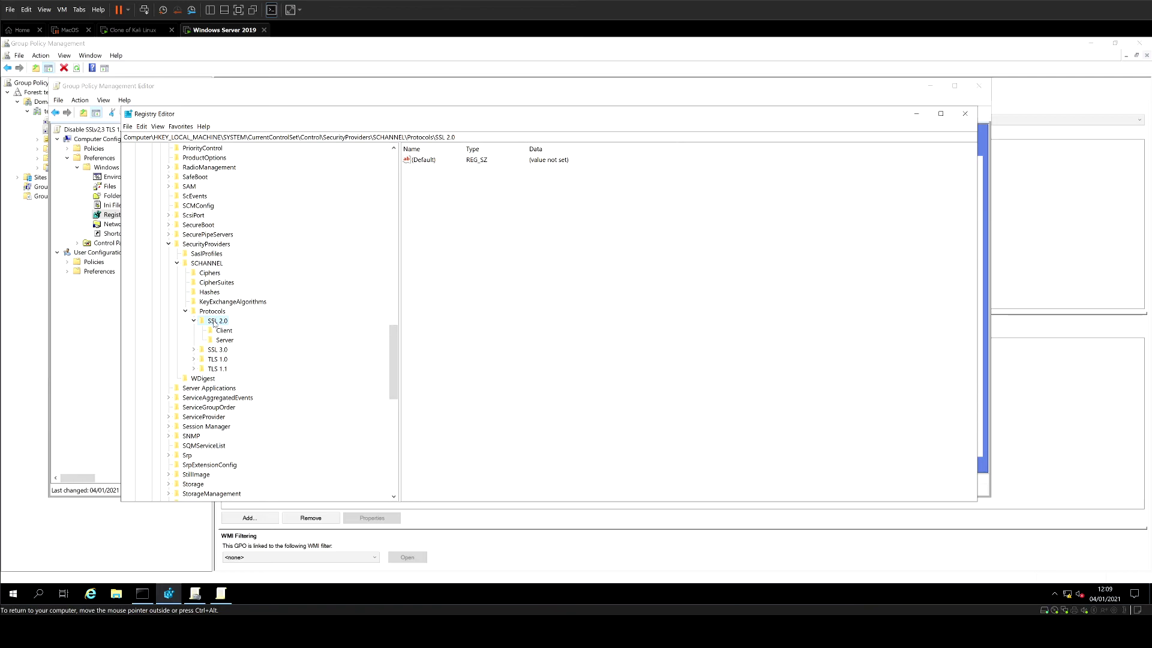
left_click(220, 331)
left_click(224, 342)
double_click(218, 351)
left_click(222, 360)
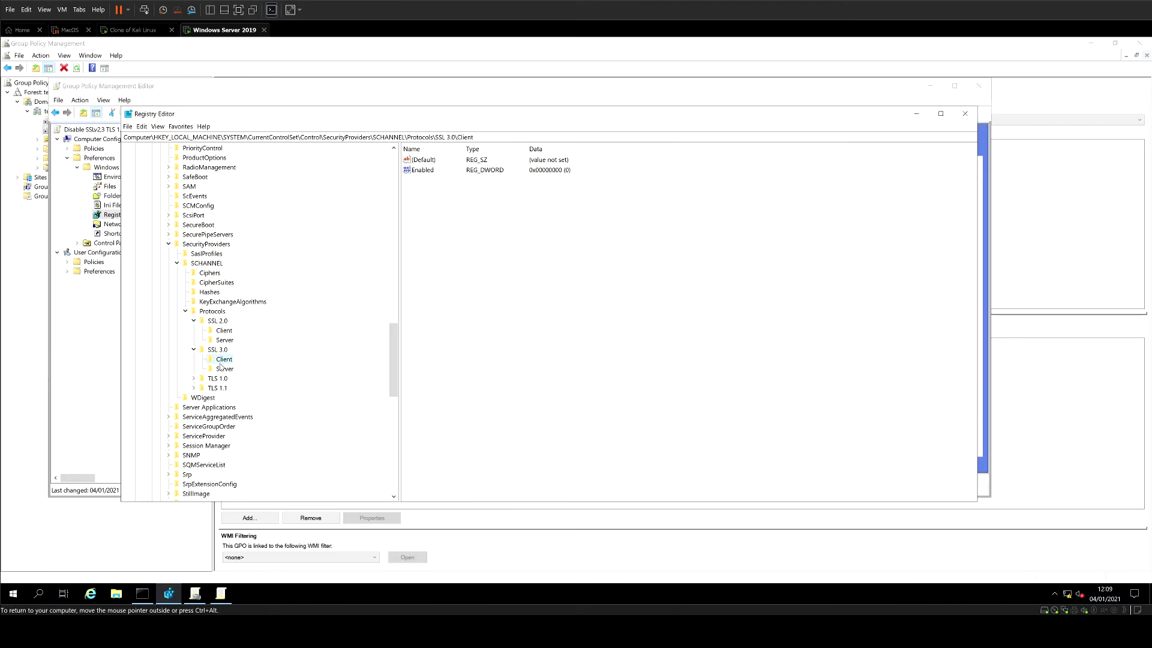
left_click(222, 368)
- Check the Enabled values in the Client and Server subkeys of TLS 1.0 and TLS 1.1
left_click(220, 379)
double_click(220, 379)
left_click(223, 388)
left_click(224, 399)
double_click(222, 408)
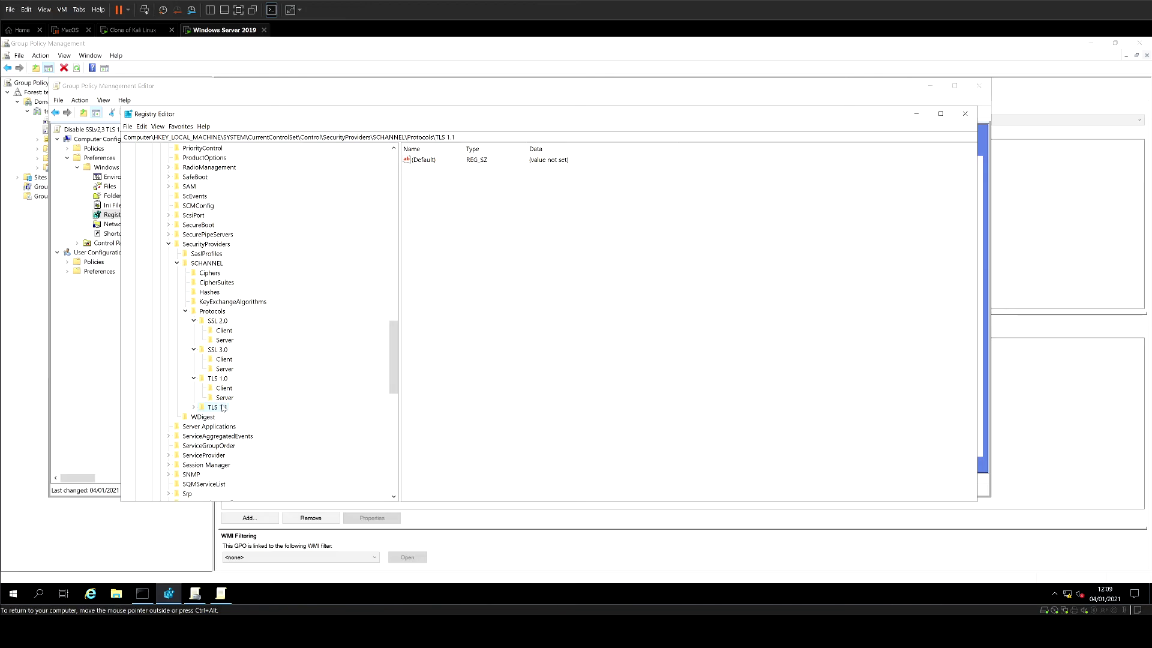
left_click(224, 417)
left_click(225, 426)
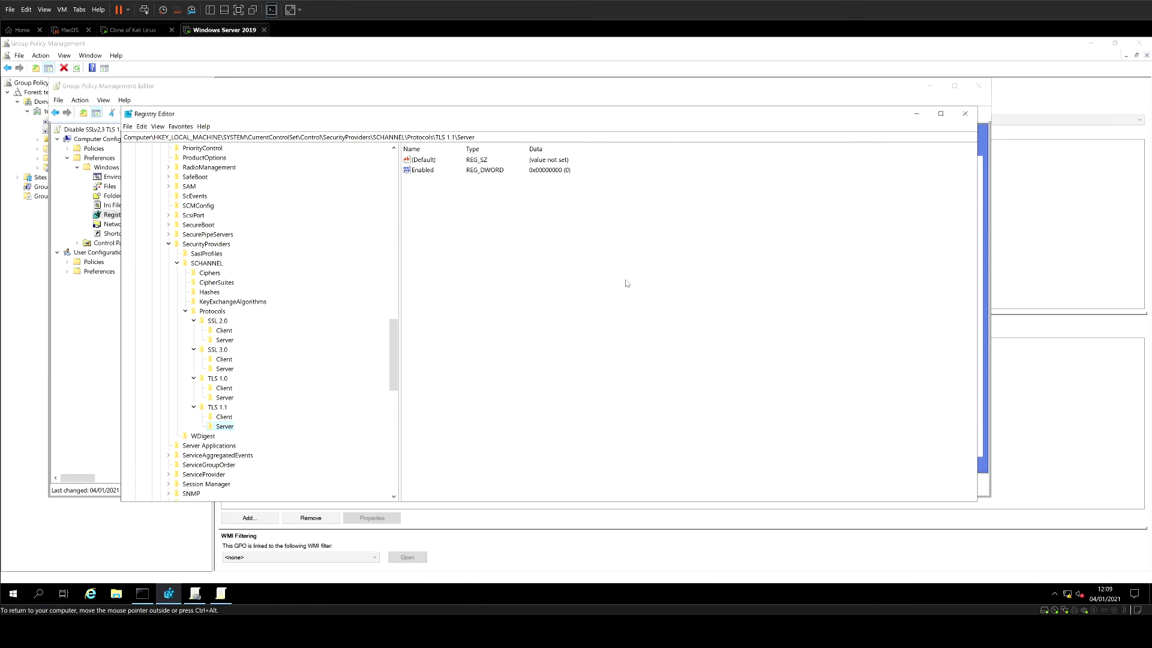
- Close Registry Editor, Command Prompt and the Group Policy Management Editor to return to Group Policy Management
left_click(965, 116)
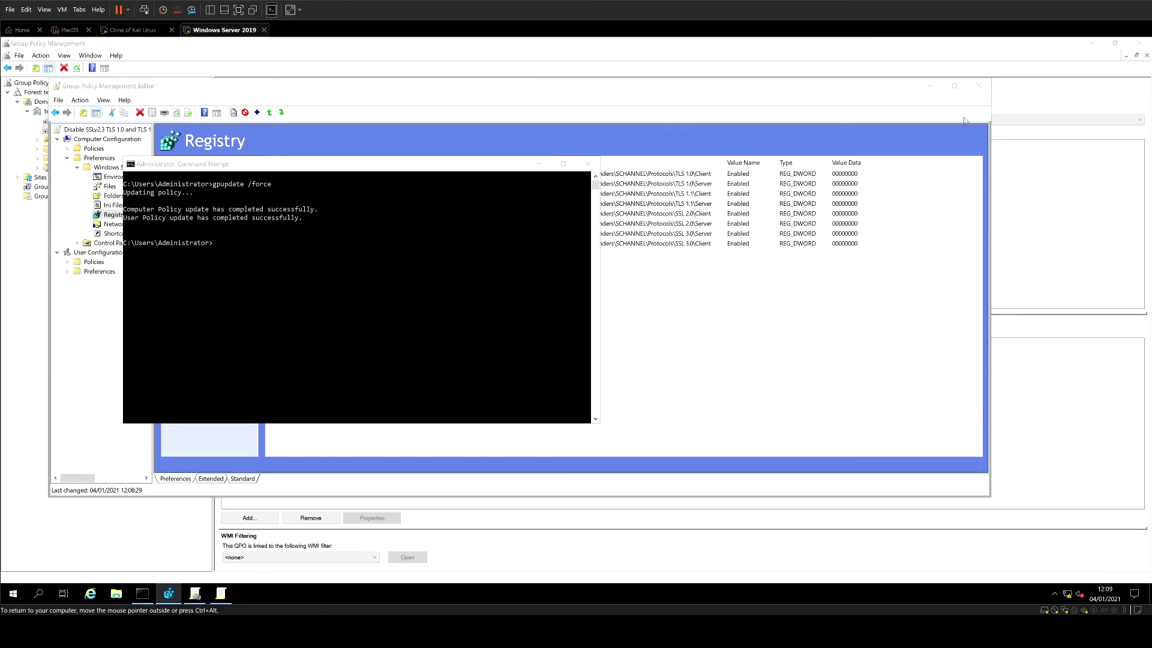
left_click(585, 170)
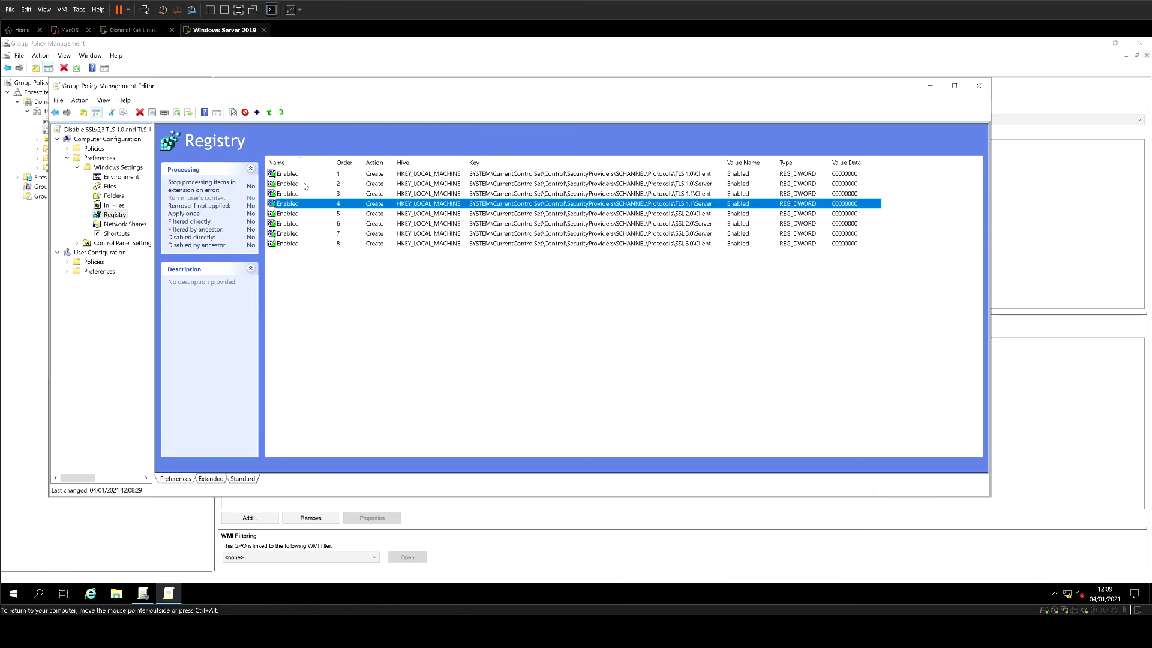
left_click(979, 87)
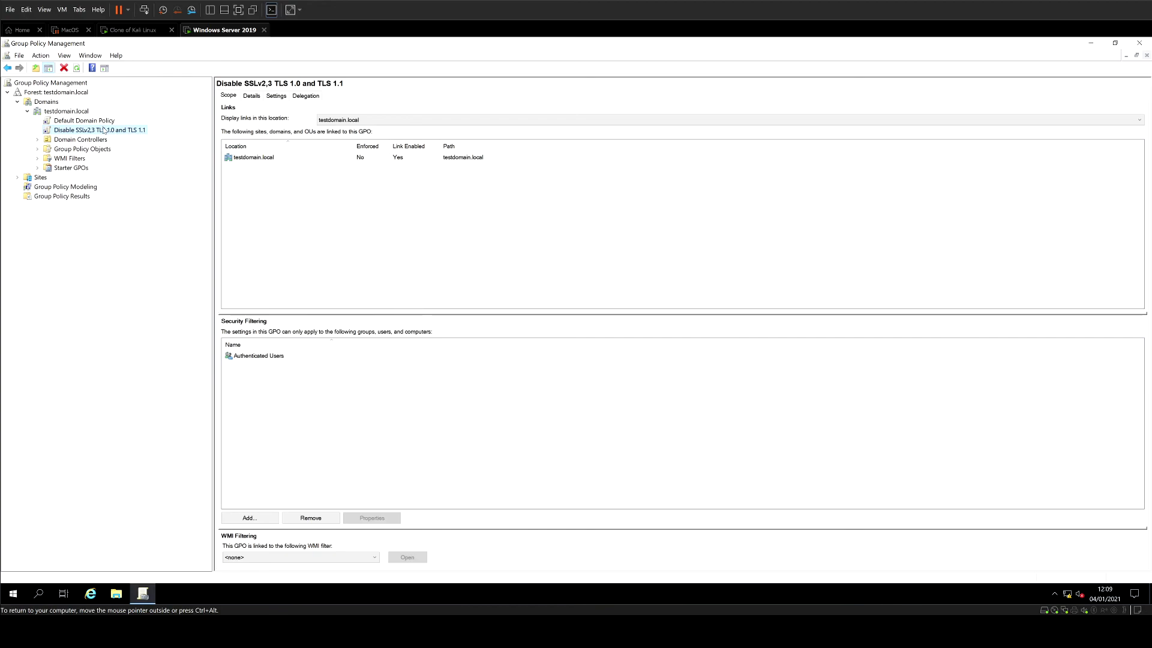